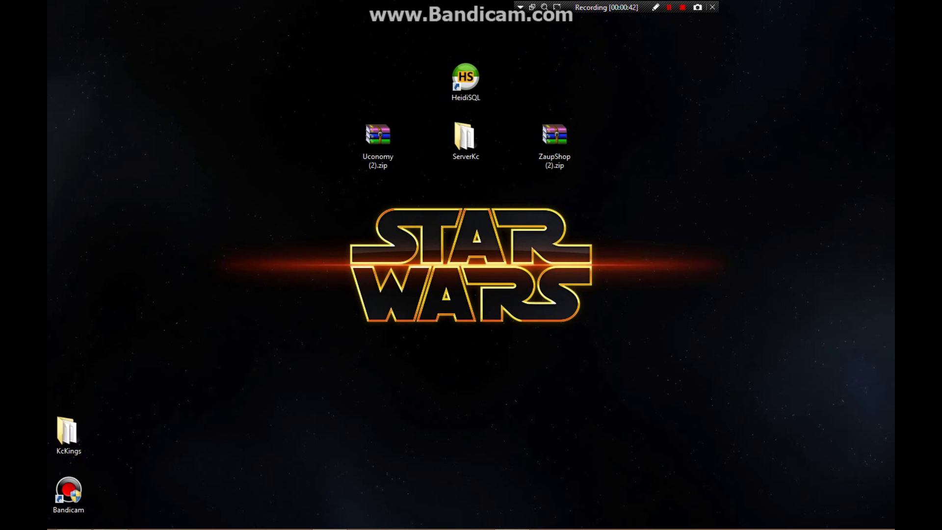
# - Rearrange the desktop icons and reposition the ServerKc folder
pyautogui.moveTo(767, 335); pyautogui.dragTo(758, 398)
pyautogui.moveTo(803, 365); pyautogui.dragTo(163, 180)
pyautogui.moveTo(689, 243); pyautogui.dragTo(281, 59)
pyautogui.click(466, 142)
pyautogui.moveTo(466, 142)
pyautogui.mouseDown()
pyautogui.moveTo(316, 243)
pyautogui.moveTo(69, 435)
pyautogui.moveTo(479, 150)
pyautogui.mouseUp()
# - Open ServerKc > Servers > MyFirstRocketServer > Rocket > Plugins
pyautogui.doubleClick(471, 147)
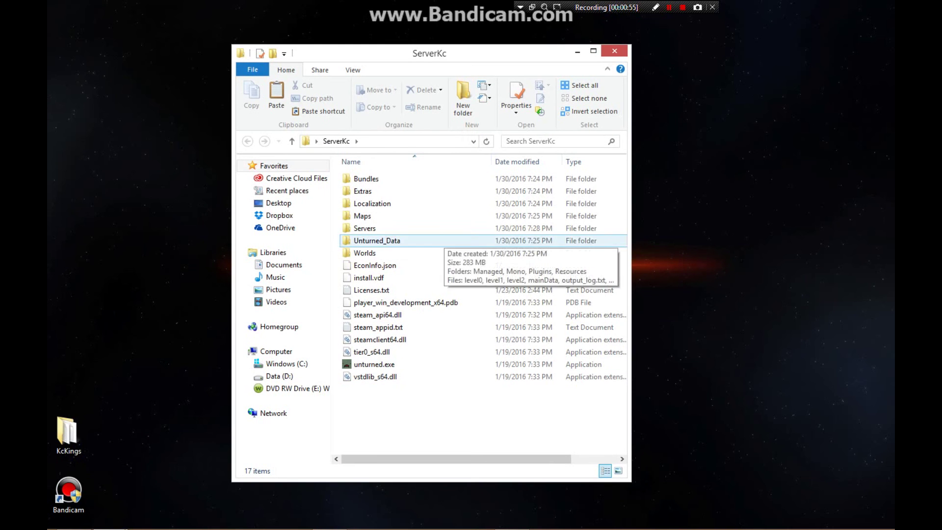
pyautogui.doubleClick(366, 228)
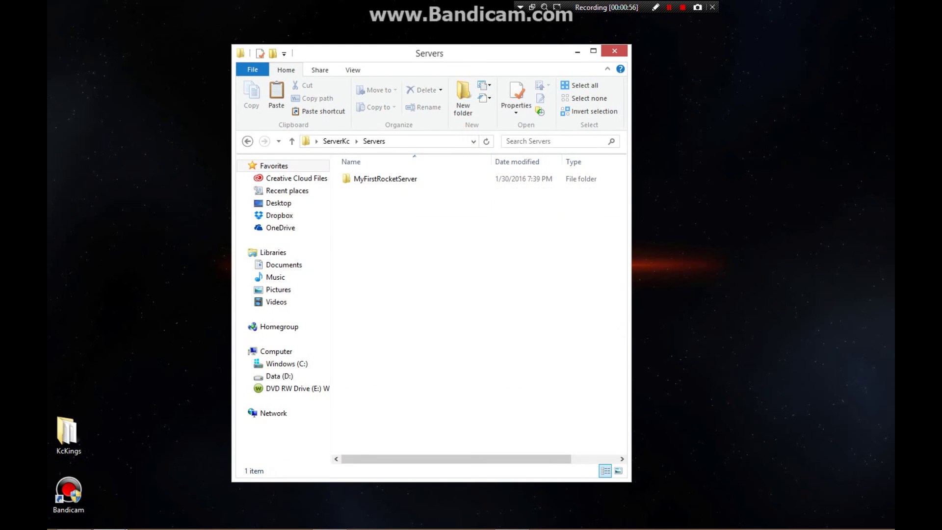
pyautogui.doubleClick(385, 179)
pyautogui.doubleClick(366, 203)
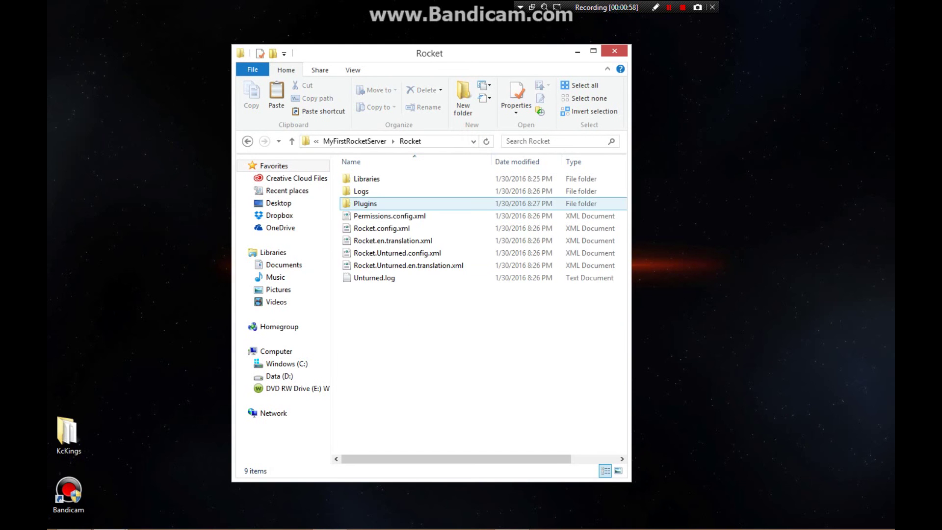
pyautogui.doubleClick(365, 203)
# - Delete the old Uconomy and ZaupShop plugin folders
pyautogui.rightClick(380, 216)
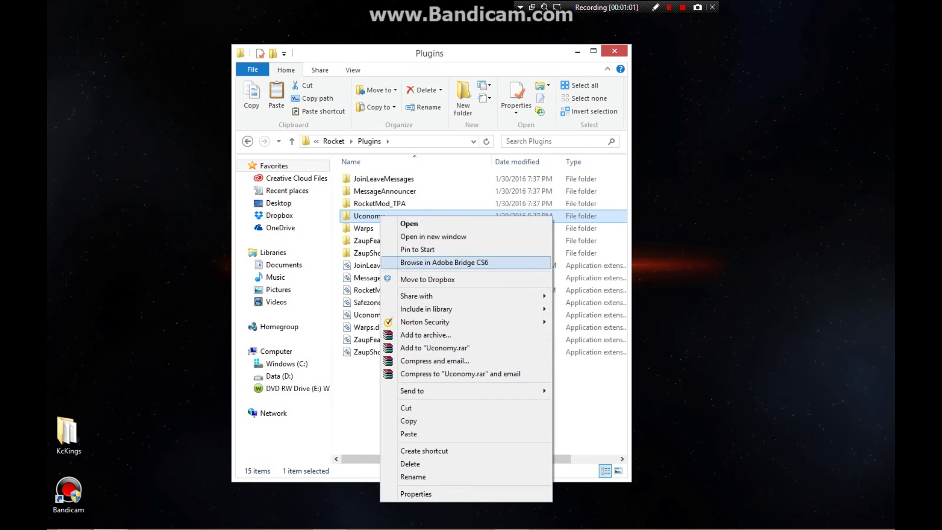
pyautogui.click(412, 464)
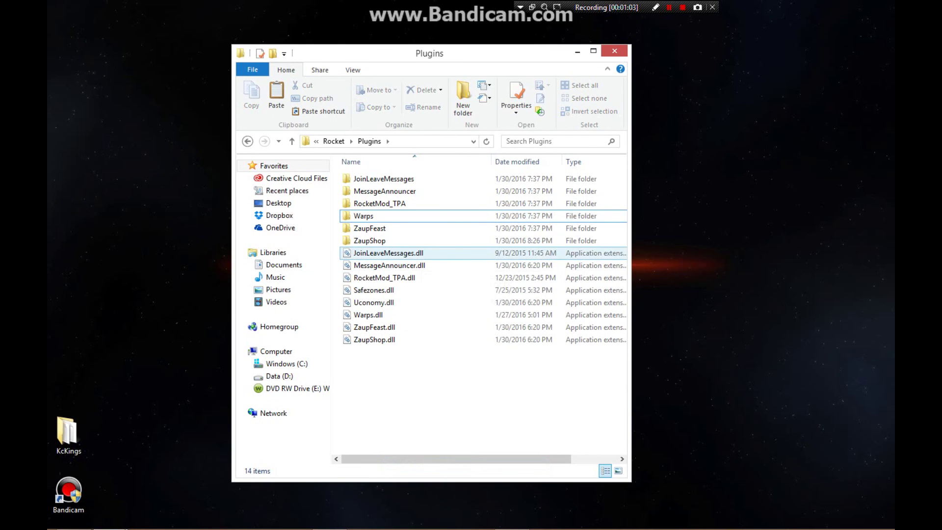
pyautogui.rightClick(397, 241)
pyautogui.click(385, 240)
pyautogui.rightClick(385, 241)
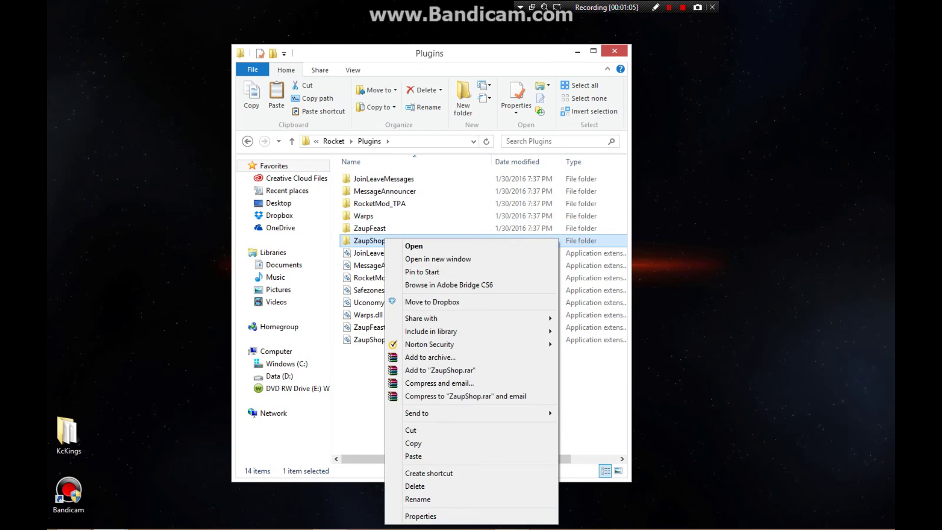
pyautogui.click(414, 486)
# - Delete the old Uconomy.dll and ZaupShop.dll files, then close the window
pyautogui.click(373, 290)
pyautogui.rightClick(389, 290)
pyautogui.click(412, 251)
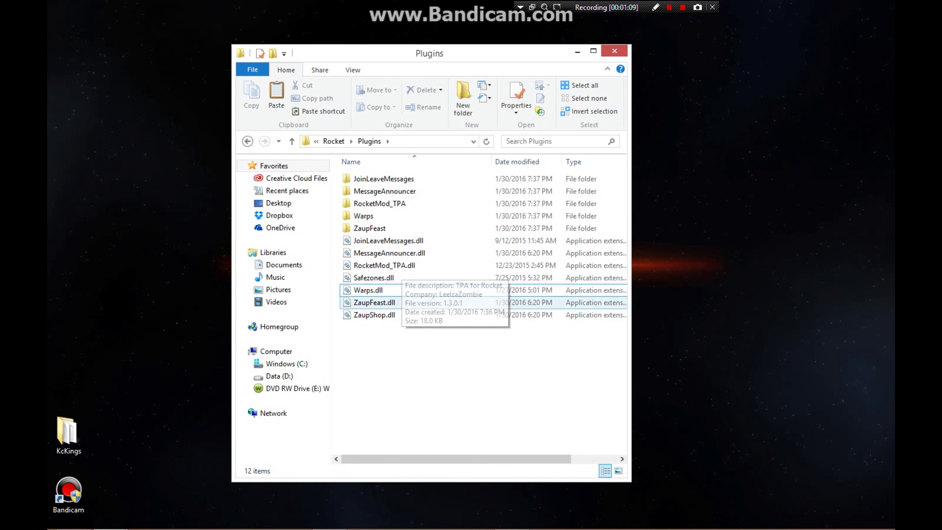
pyautogui.click(374, 314)
pyautogui.rightClick(384, 315)
pyautogui.click(412, 259)
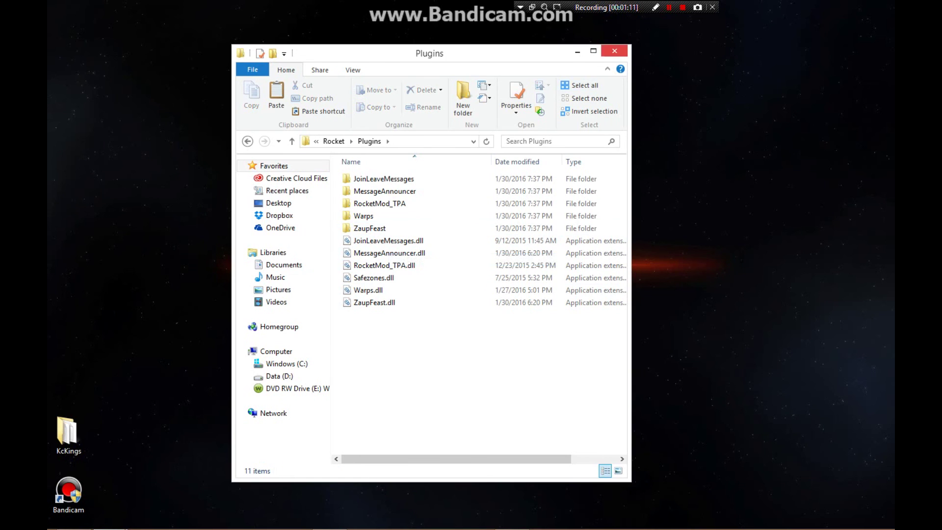
pyautogui.hotkey('alt', 'F4')
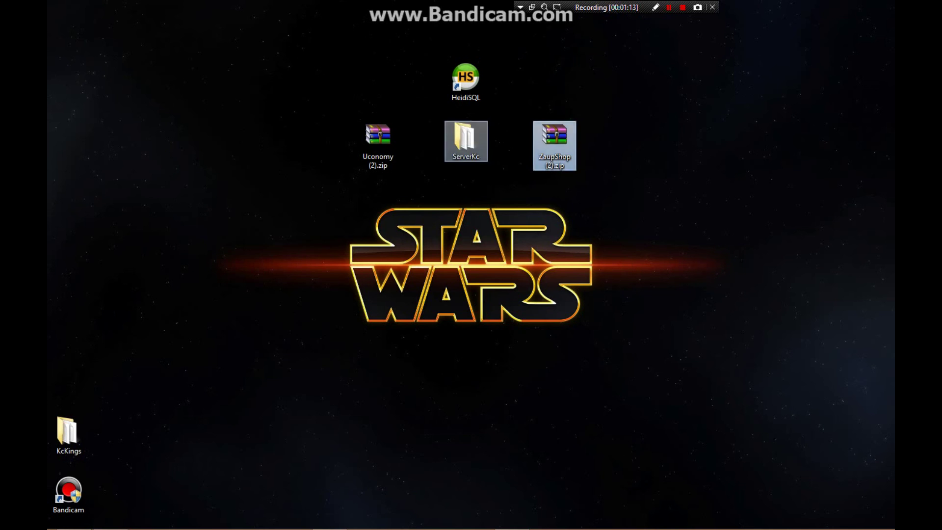
# - Open and close Uconomy (2).zip, then look over the Uconomy plugin page in Chrome
pyautogui.doubleClick(377, 140)
pyautogui.hotkey('alt', 'F4')
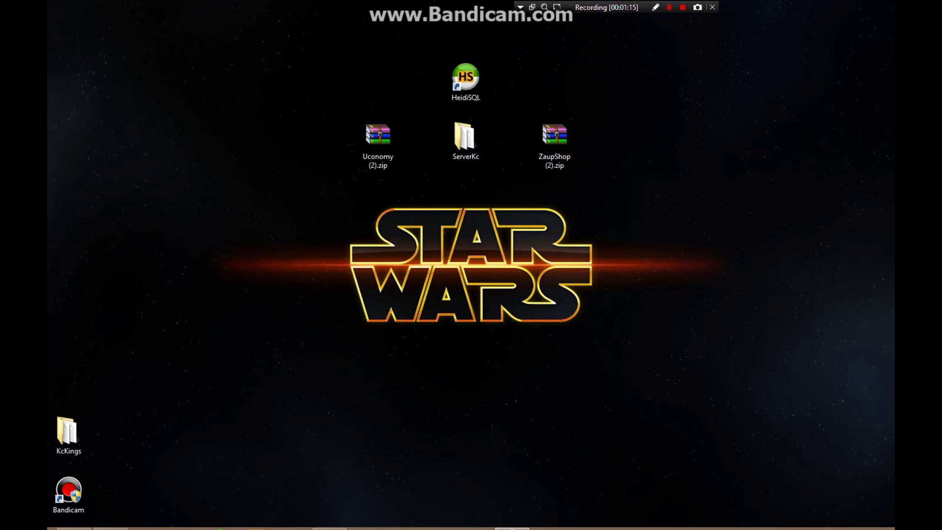
pyautogui.click(147, 518)
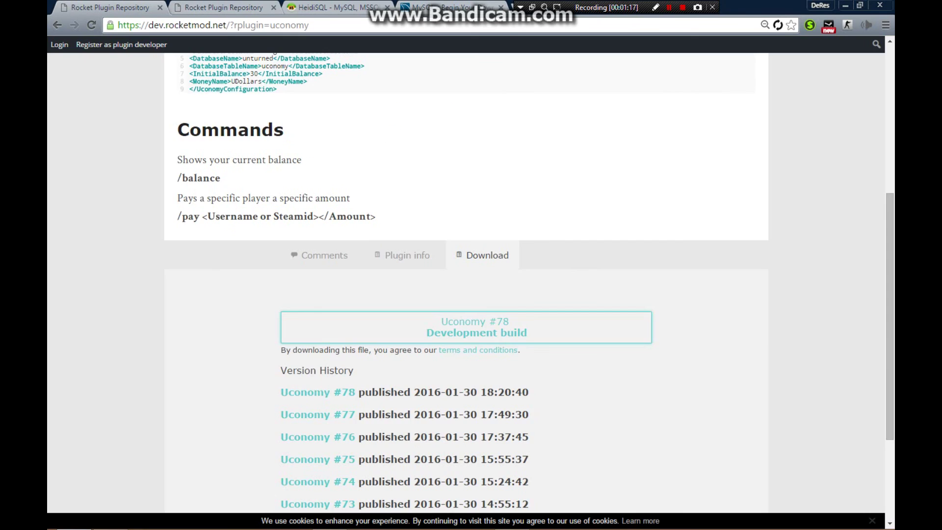
pyautogui.scroll(6, 466, 295)
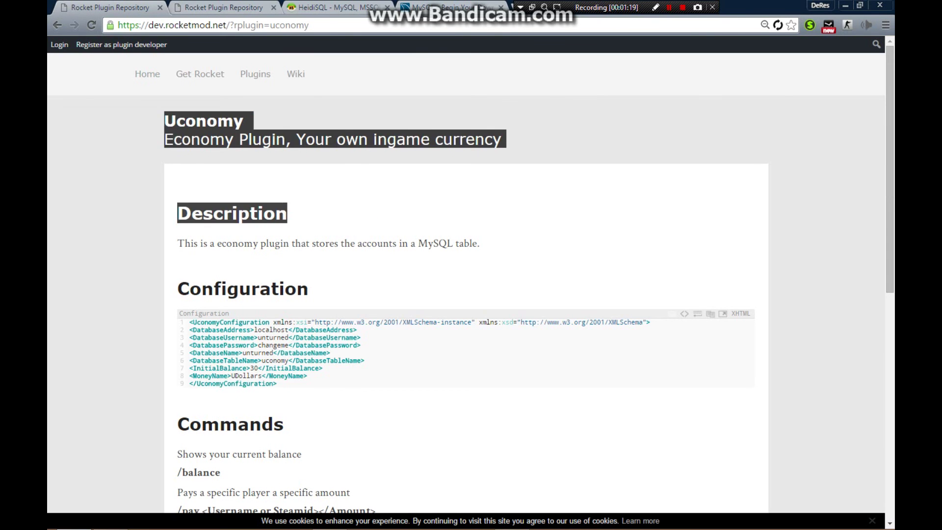
pyautogui.scroll(-7, 466, 294)
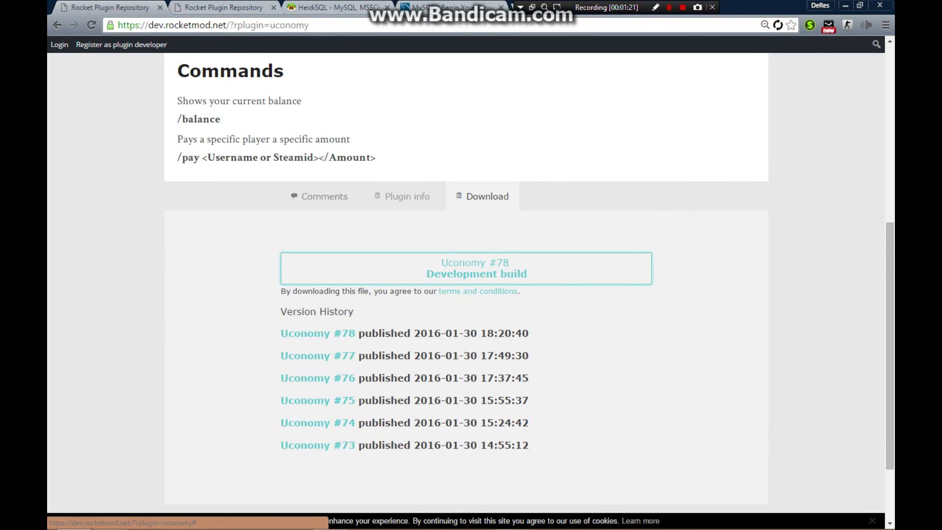
# - Scroll the ZaupShop plugin page to its download section showing build #65
pyautogui.hotkey('ctrl', 'Tab')
pyautogui.scroll(15, 466, 294)
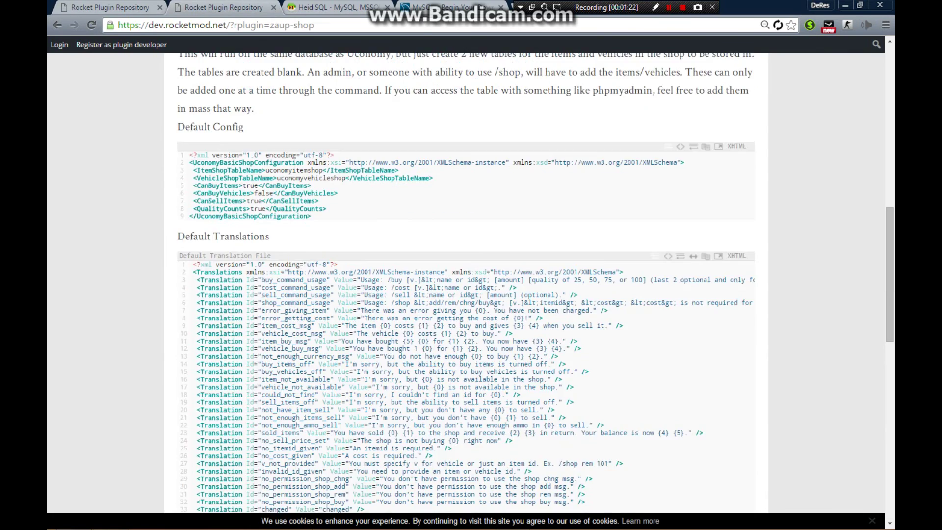
pyautogui.scroll(8, 466, 295)
pyautogui.scroll(-20, 466, 295)
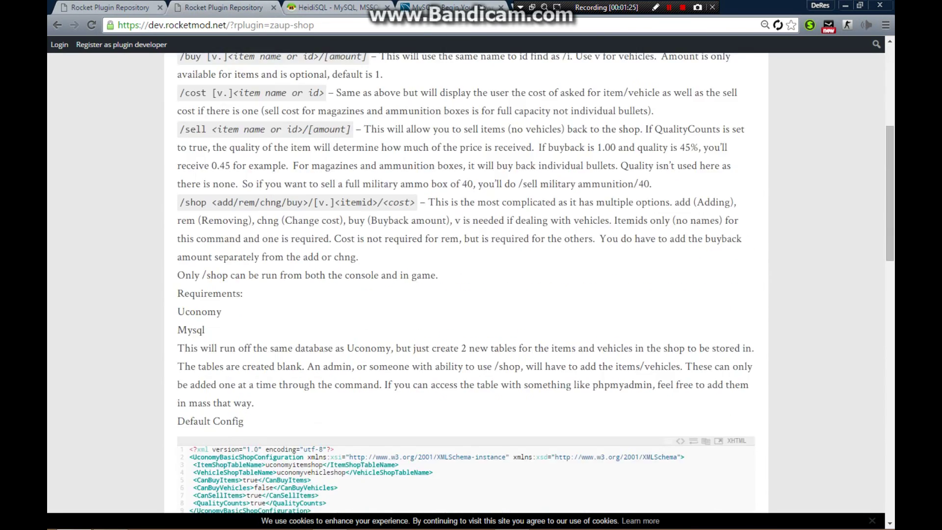
pyautogui.scroll(-6, 310, 278)
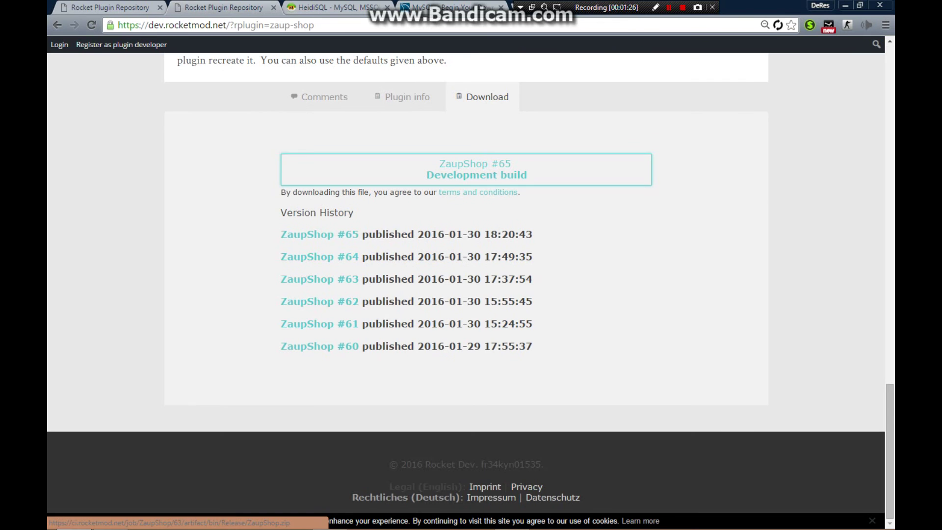
# - Minimize Chrome and rearrange the ZaupShop archive, ServerKc and HeidiSQL desktop icons
pyautogui.click(844, 6)
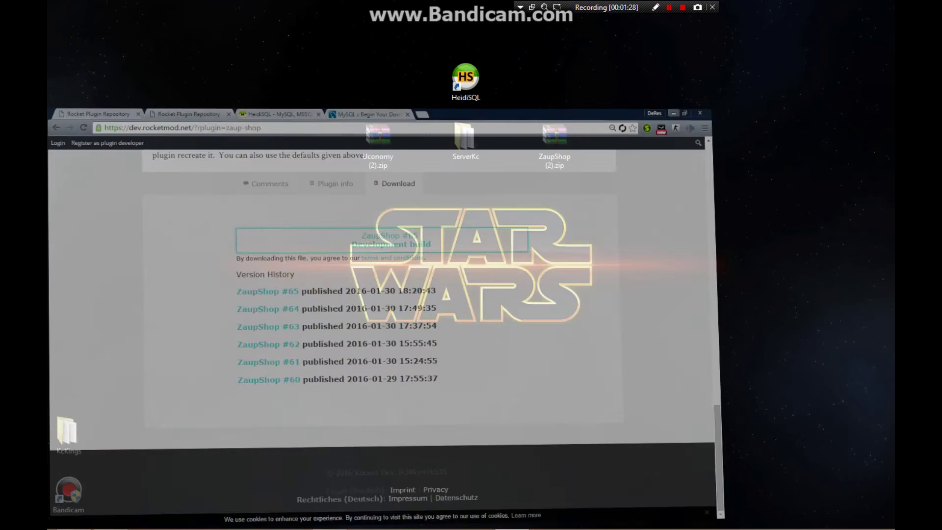
pyautogui.moveTo(555, 138); pyautogui.dragTo(333, 138)
pyautogui.moveTo(466, 139); pyautogui.dragTo(376, 196)
pyautogui.moveTo(465, 79); pyautogui.dragTo(377, 78)
# - Open ZaupShop (2).zip and Uconomy (2).zip in WinRAR, stacked on the right
pyautogui.click(333, 142)
pyautogui.doubleClick(333, 142)
pyautogui.moveTo(490, 37); pyautogui.dragTo(679, 37)
pyautogui.click(377, 144)
pyautogui.press('Return')
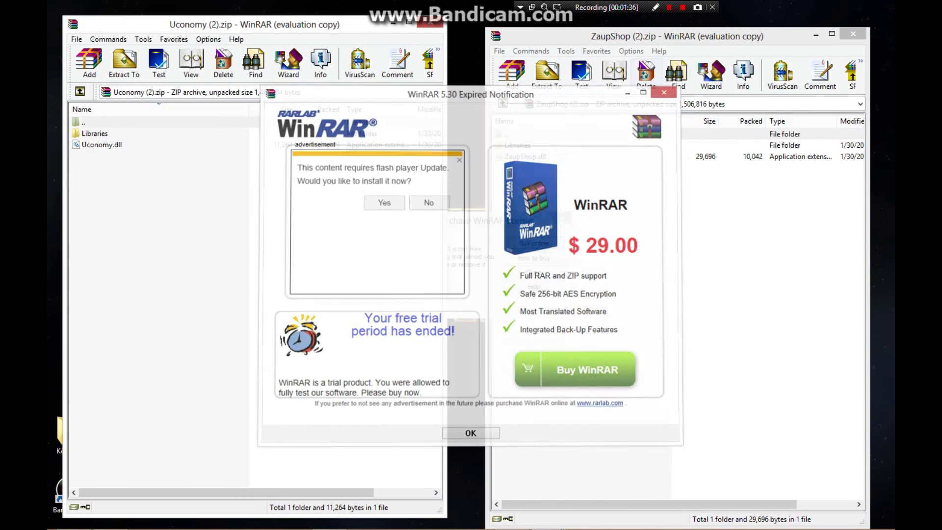
pyautogui.press('Escape')
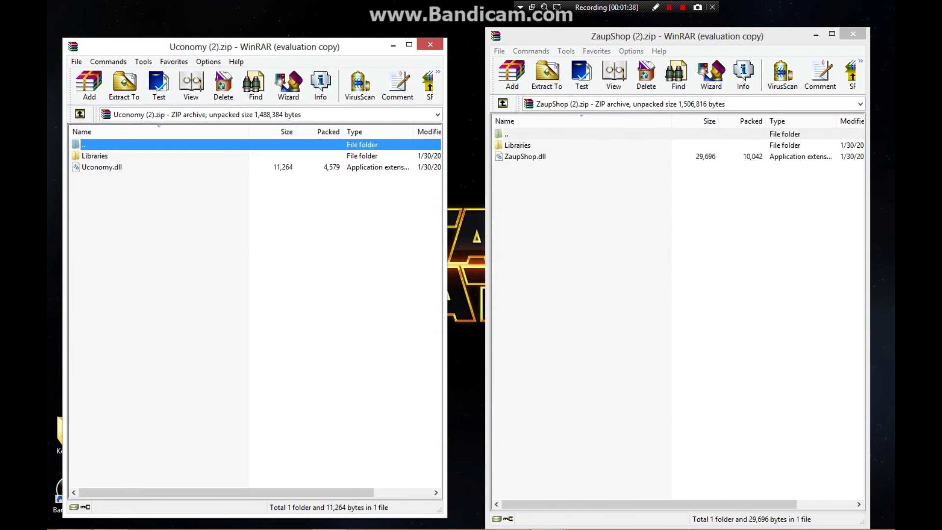
pyautogui.moveTo(255, 47); pyautogui.dragTo(674, 178)
# - Open ServerKc\Servers\MyFirstRocketServer\Rocket\Plugins and position the Explorer window
pyautogui.doubleClick(375, 196)
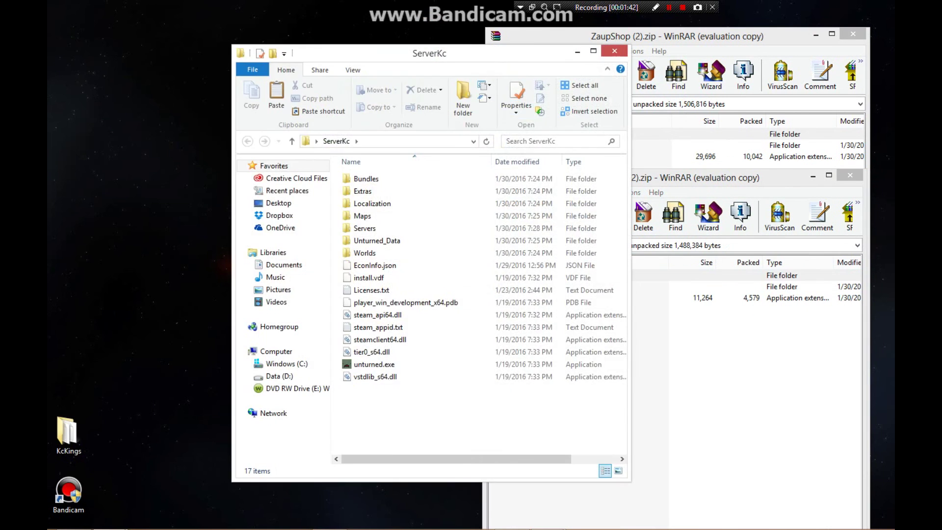
pyautogui.moveTo(344, 51); pyautogui.dragTo(259, 37)
pyautogui.doubleClick(245, 212)
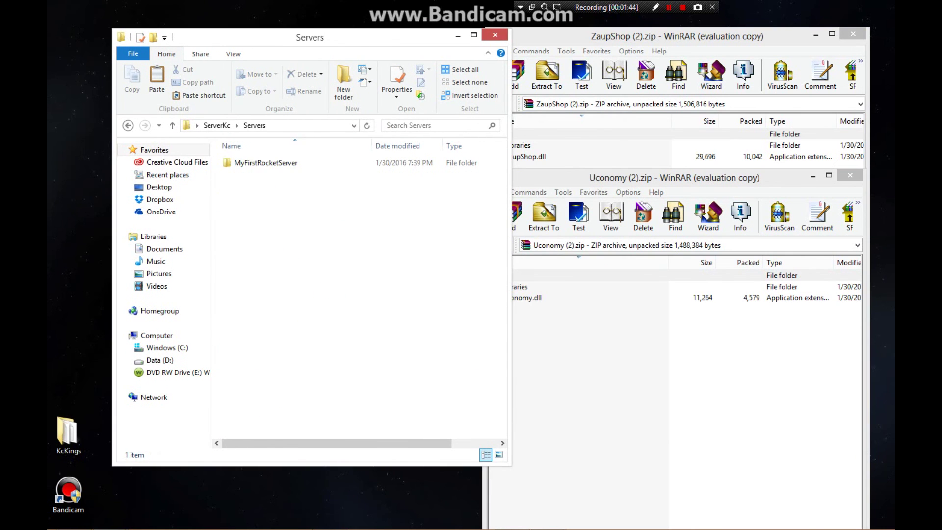
pyautogui.doubleClick(246, 162)
pyautogui.doubleClick(246, 187)
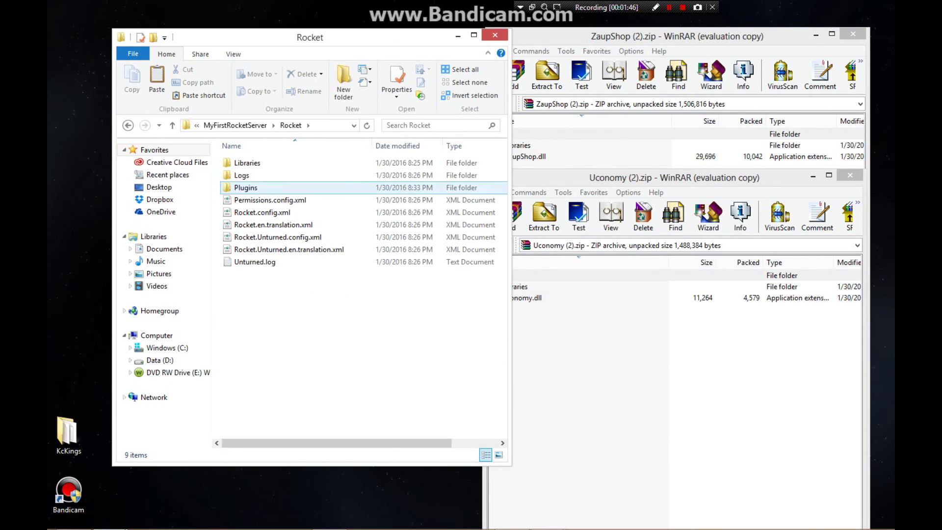
pyautogui.doubleClick(245, 187)
pyautogui.moveTo(373, 38); pyautogui.dragTo(323, 21)
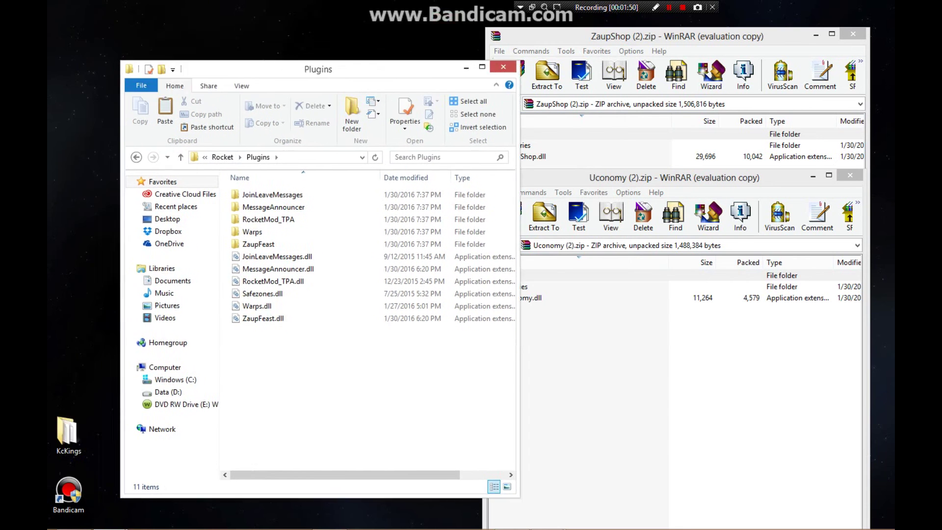
pyautogui.doubleClick(323, 21)
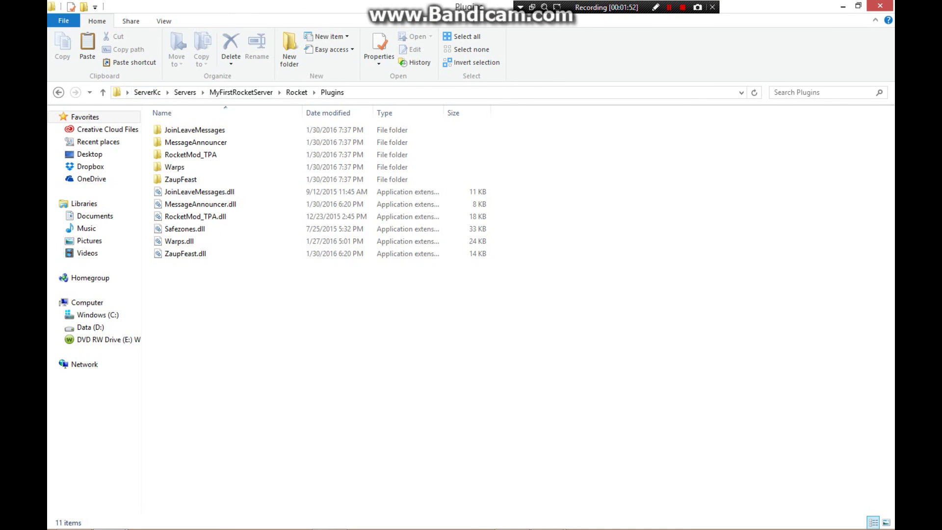
pyautogui.press('super+Down')
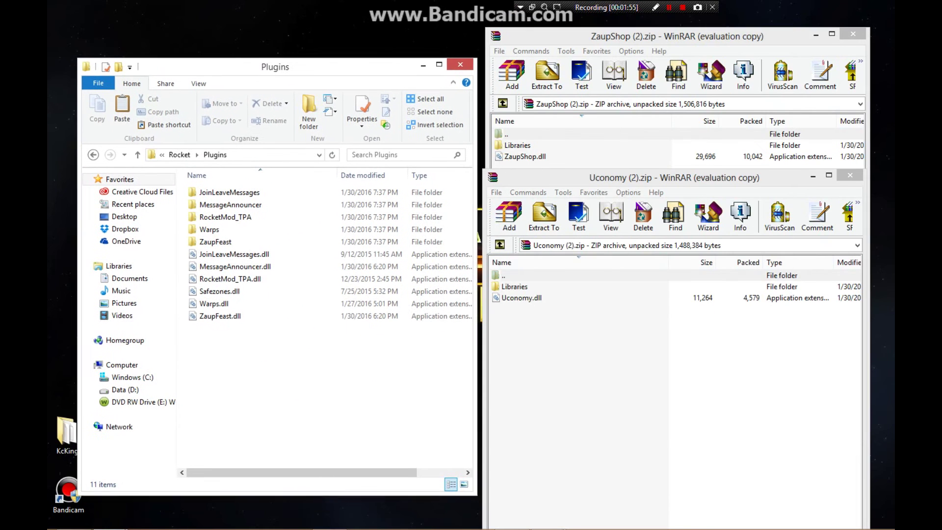
# - Drag Uconomy.dll and ZaupShop.dll from the archives into Plugins, then close the ZaupShop archive
pyautogui.hotkey('alt', 'Tab')
pyautogui.click(521, 298)
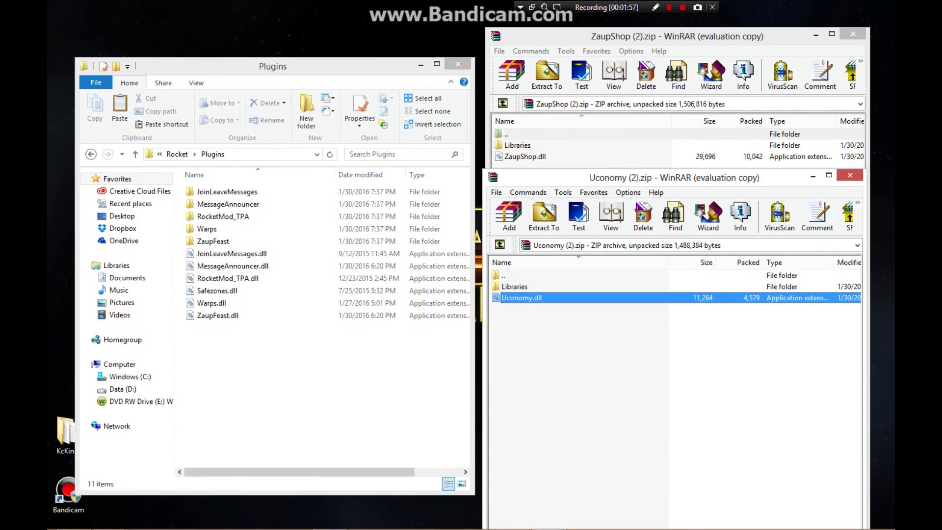
pyautogui.moveTo(522, 298); pyautogui.dragTo(294, 368)
pyautogui.hotkey('alt', 'F4')
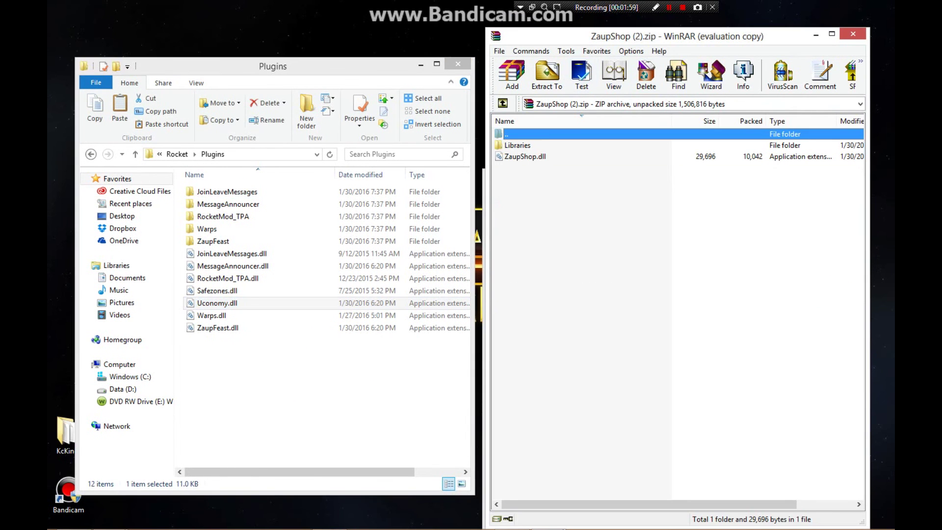
pyautogui.click(525, 156)
pyautogui.moveTo(525, 156); pyautogui.dragTo(295, 368)
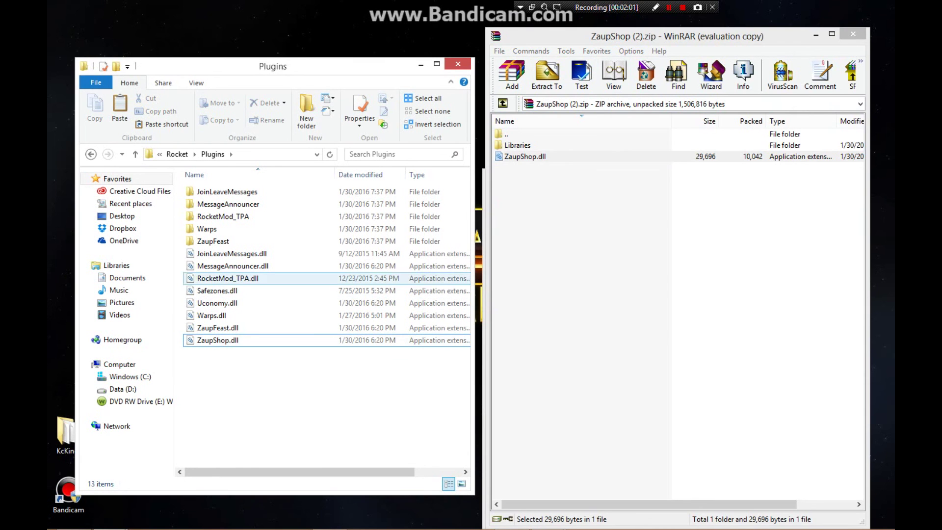
pyautogui.click(852, 34)
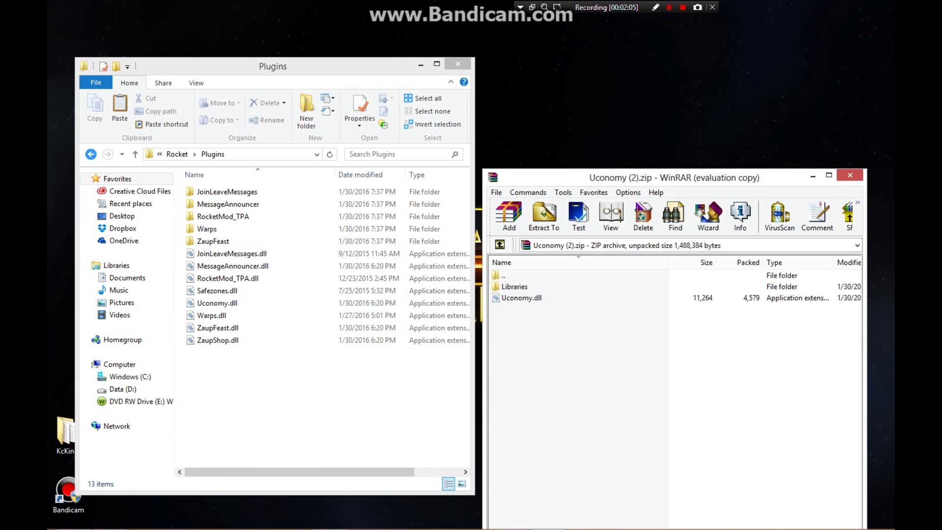
# - Drag Uconomy's Libraries folder into Rocket, replace the 6 existing files, and close WinRAR
pyautogui.click(90, 154)
pyautogui.moveTo(303, 381); pyautogui.dragTo(276, 188)
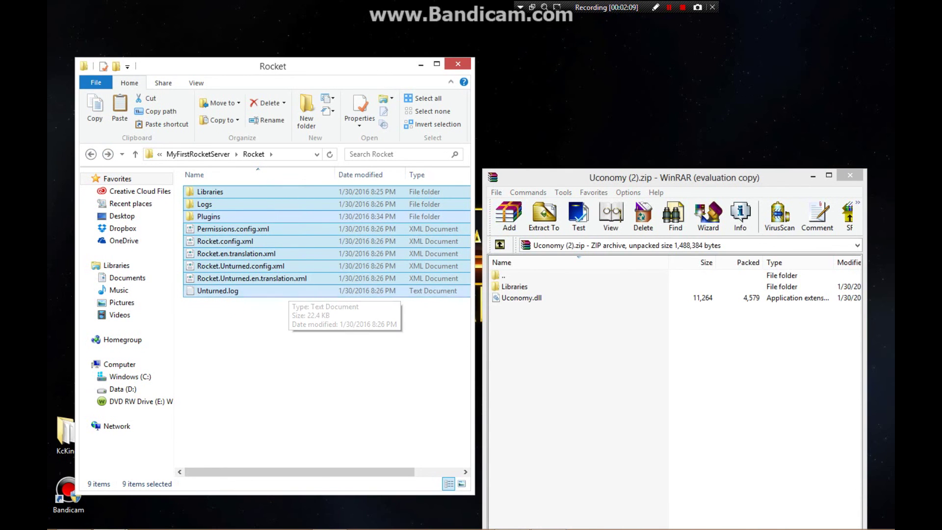
pyautogui.click(323, 373)
pyautogui.click(638, 393)
pyautogui.click(514, 286)
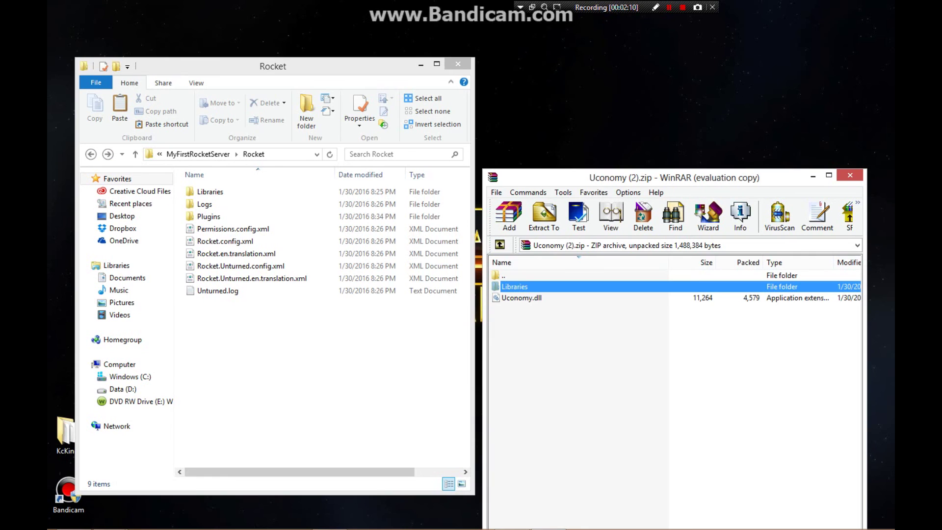
pyautogui.moveTo(515, 287); pyautogui.dragTo(255, 343)
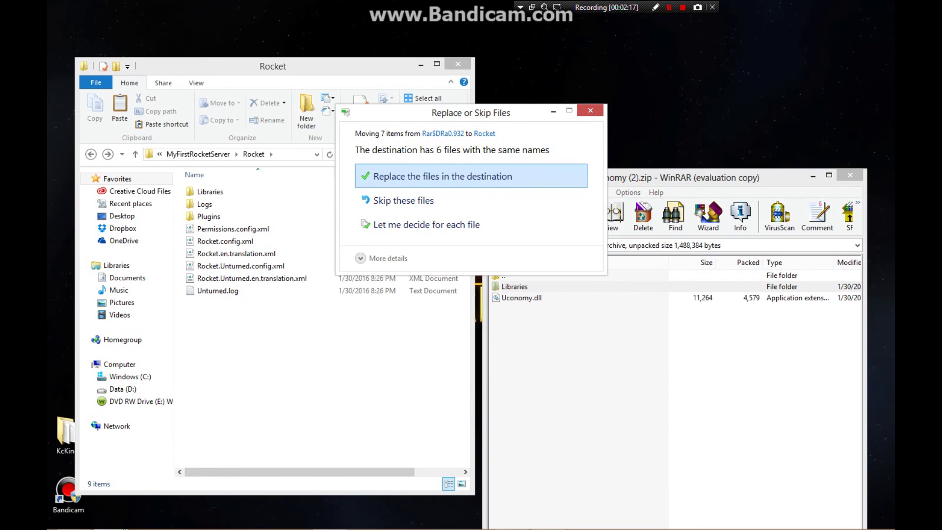
pyautogui.click(432, 176)
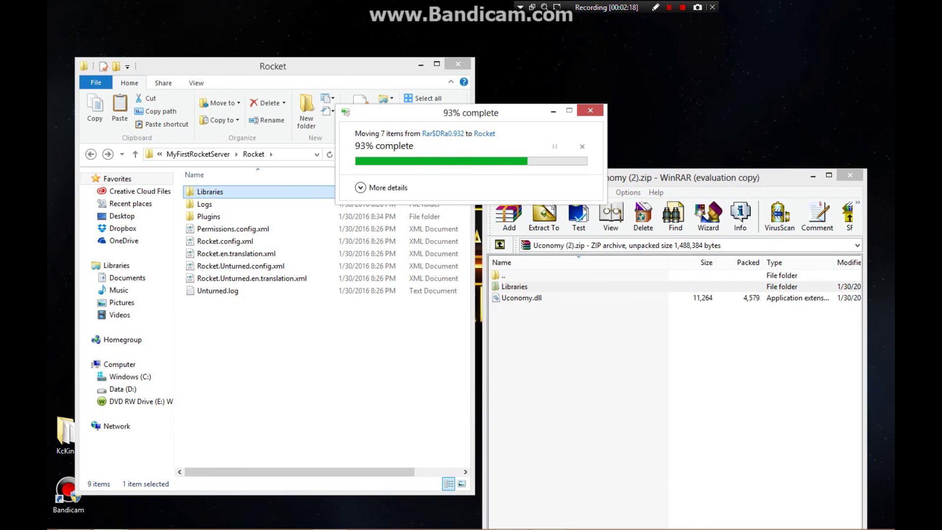
pyautogui.click(850, 175)
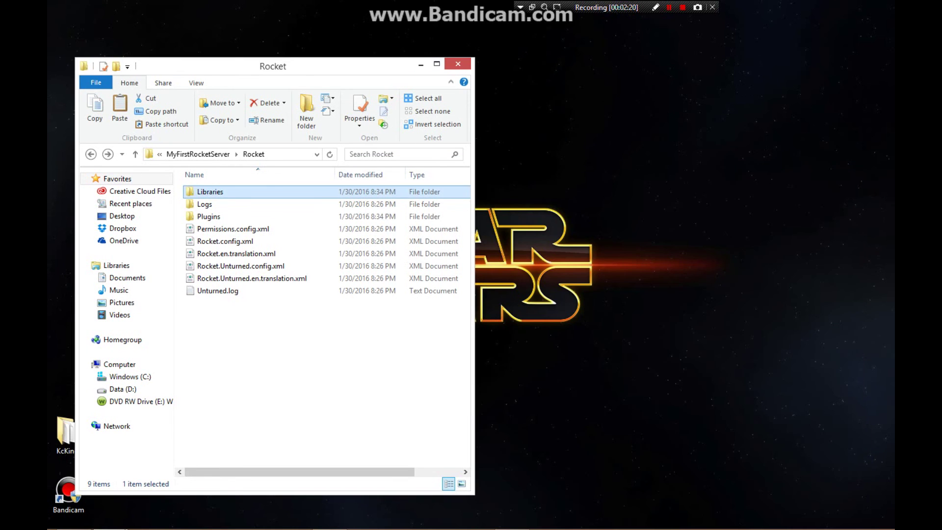
# - Go to ServerKc\Unturned_Data\Managed\Scripts and run MyFirstRocketServer.bat
pyautogui.click(135, 154)
pyautogui.click(135, 154)
pyautogui.click(135, 154)
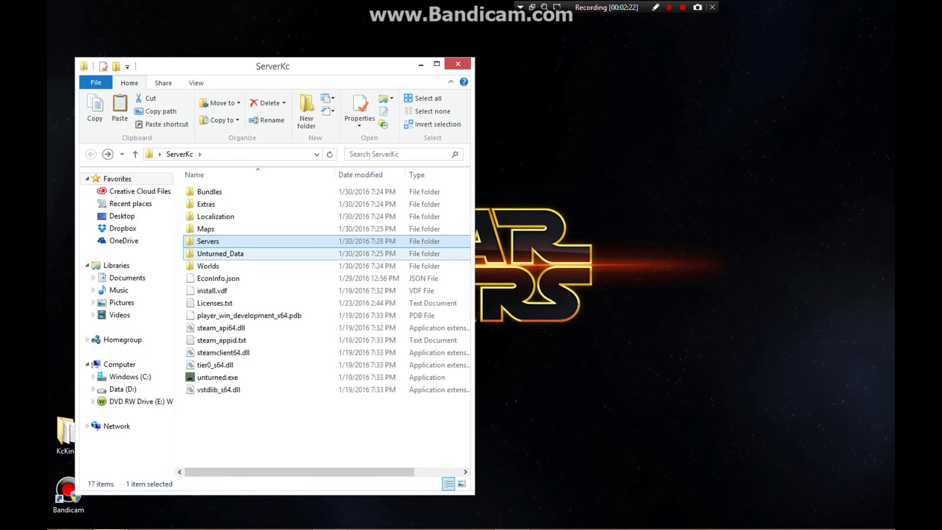
pyautogui.doubleClick(216, 254)
pyautogui.doubleClick(212, 192)
pyautogui.doubleClick(212, 191)
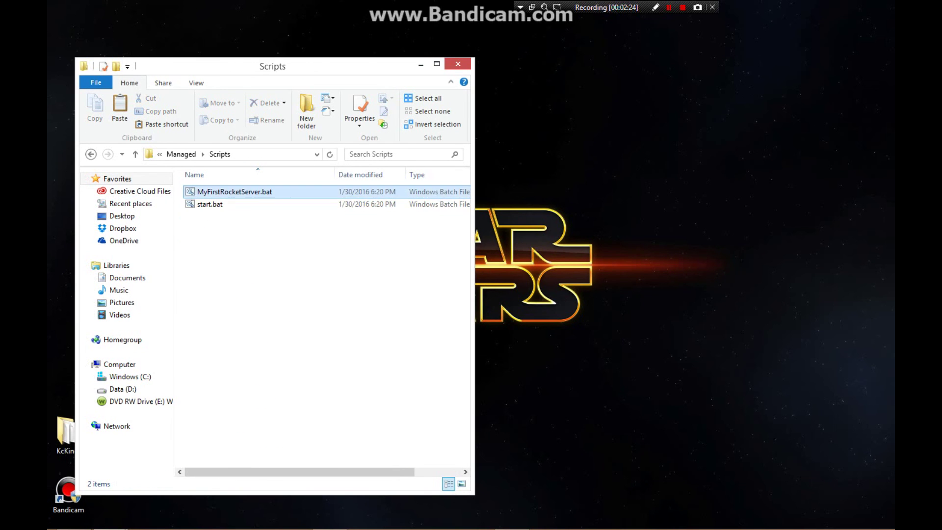
pyautogui.doubleClick(226, 191)
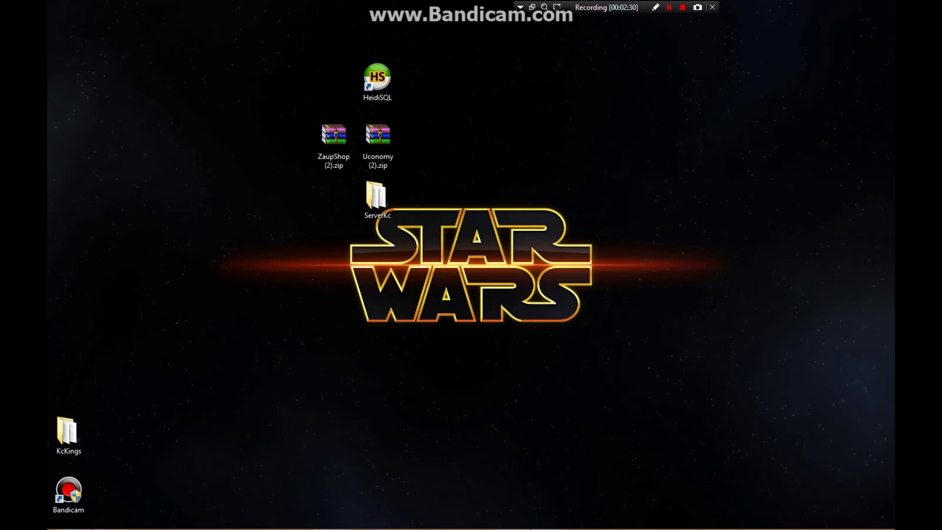
# - Look over the mysql-5.5.45-winx64.msi download page in Chrome, then bring the server console forward
pyautogui.click(146, 518)
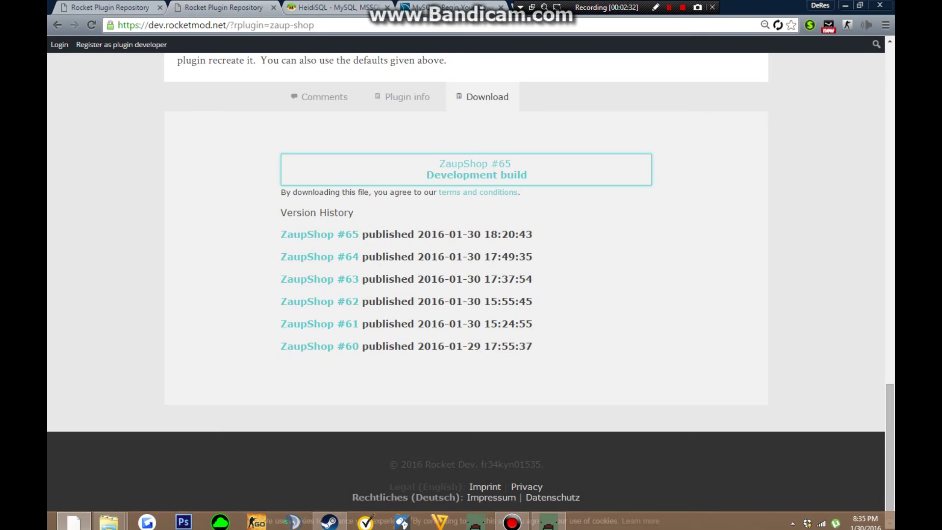
pyautogui.click(442, 7)
pyautogui.scroll(3, 466, 279)
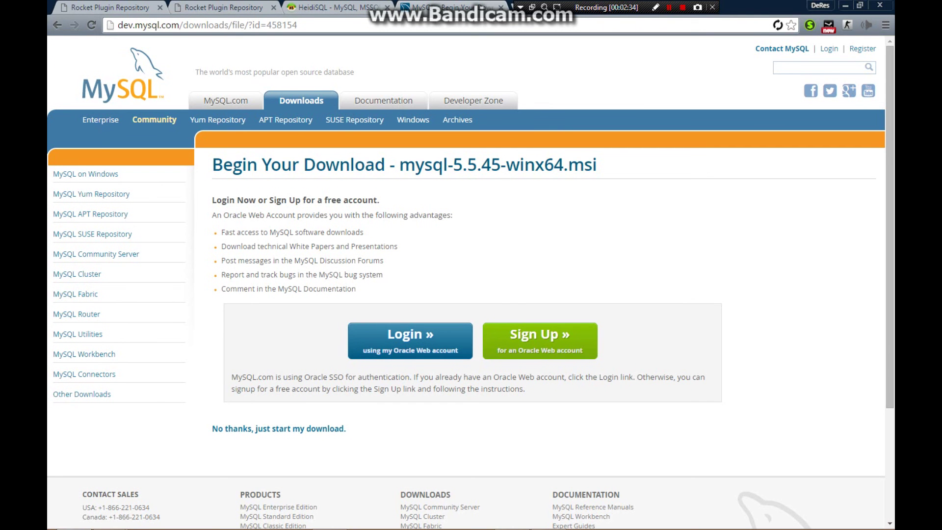
pyautogui.scroll(-3, 466, 280)
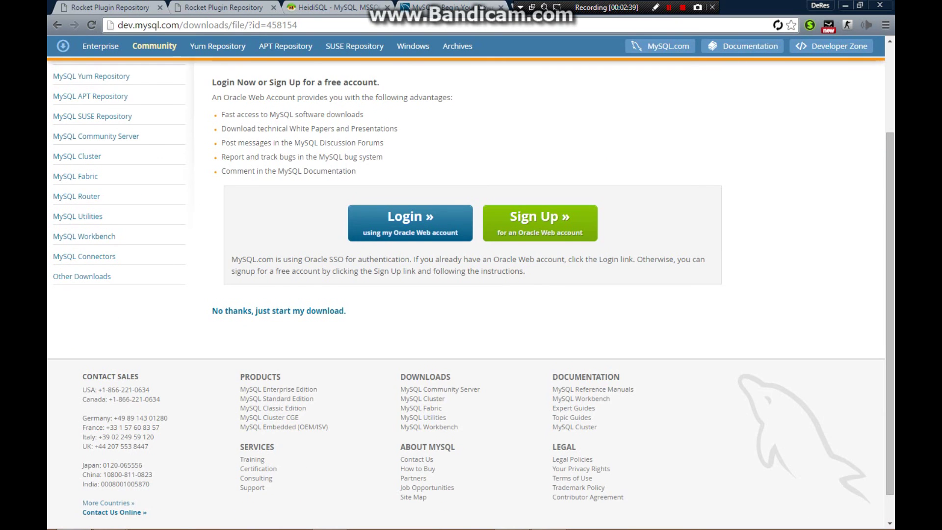
pyautogui.scroll(-1, 466, 280)
pyautogui.moveTo(386, 217); pyautogui.dragTo(211, 74)
pyautogui.click(211, 73)
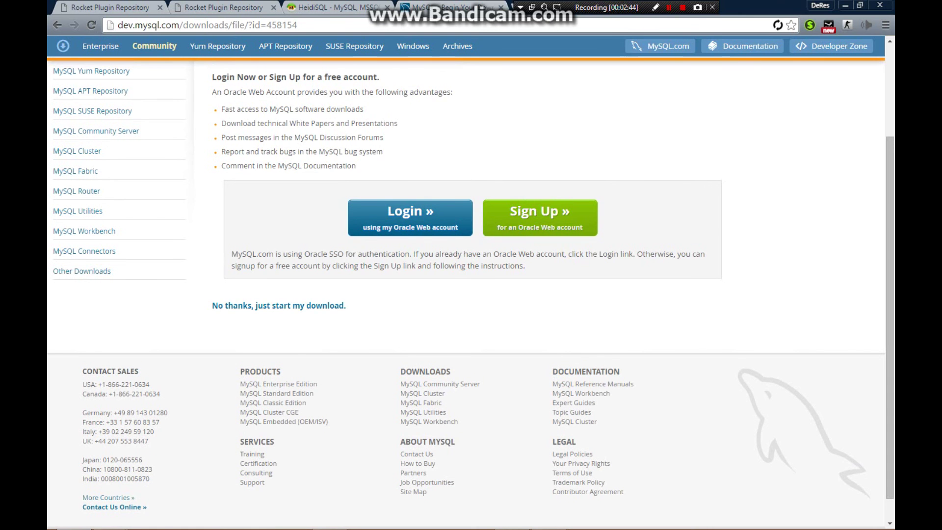
pyautogui.hotkey('alt', 'Tab')
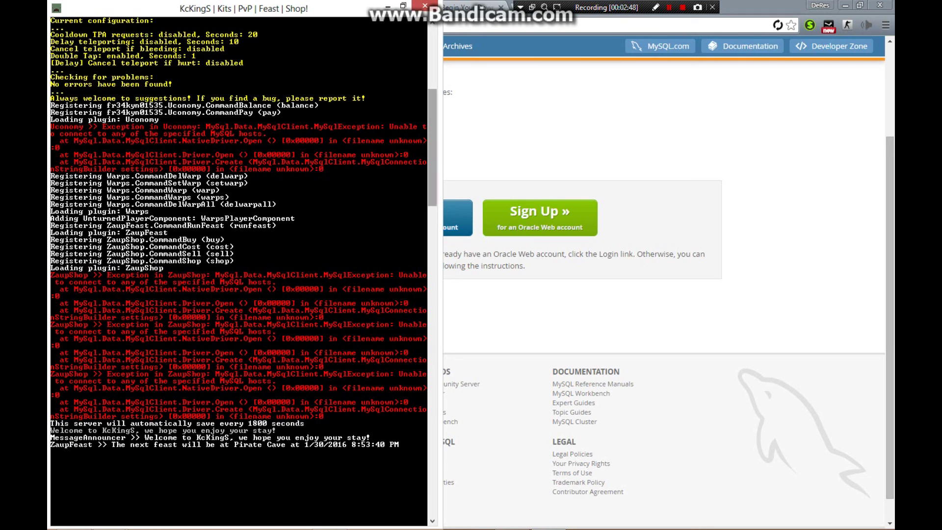
# - Stop the Unturned server with the 'shutdown' console command
pyautogui.scroll(8, 238, 270)
pyautogui.scroll(-3, 238, 270)
pyautogui.scroll(7, 239, 269)
pyautogui.scroll(-20, 238, 270)
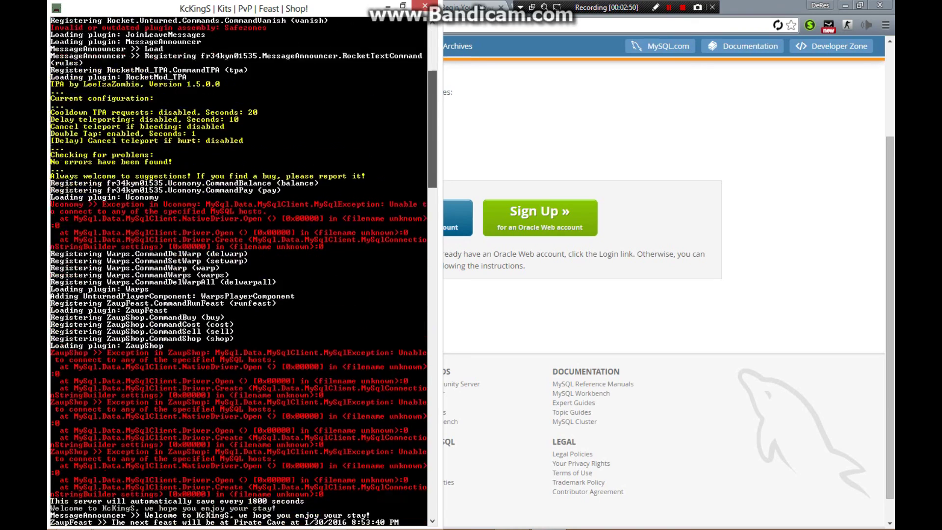
pyautogui.write('shutdo')
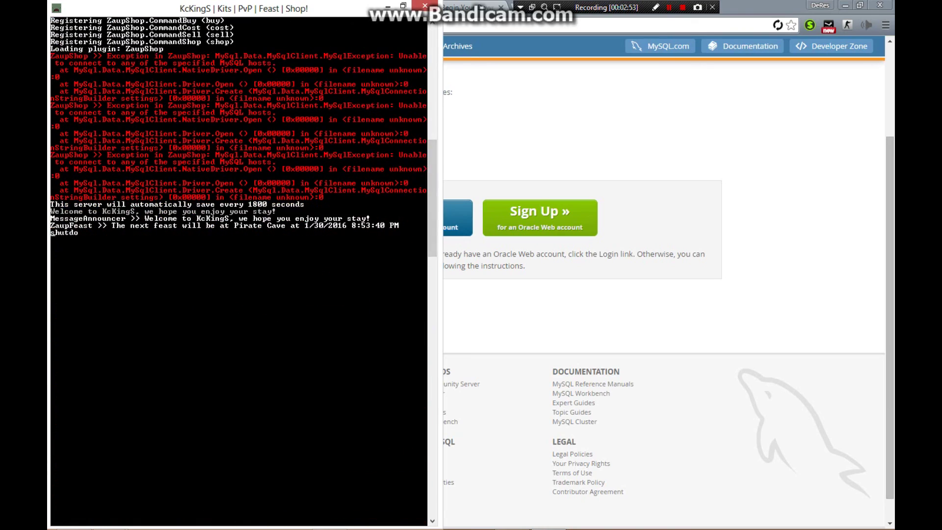
pyautogui.write('wn')
pyautogui.press('Return')
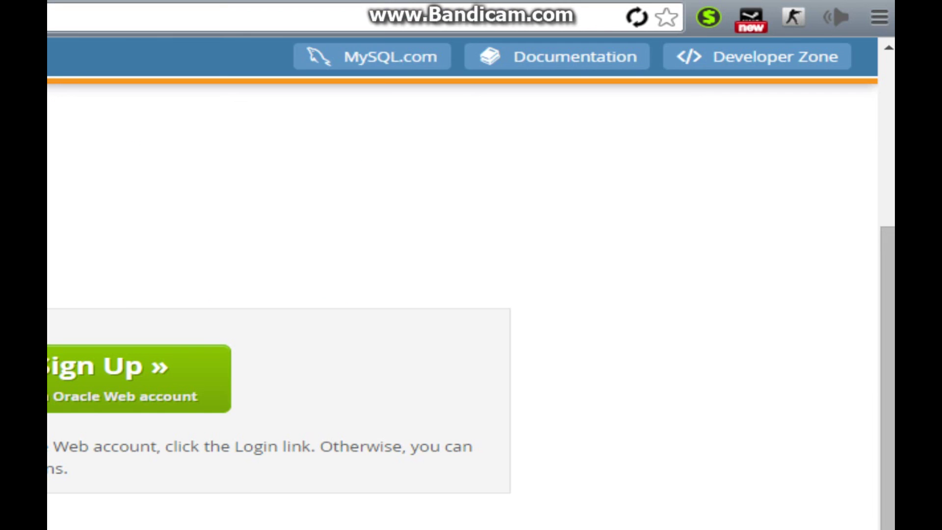
# - Start the mysql-5.5.45-winx64.msi download, then minimize Chrome to expose the desktop
pyautogui.rightClick(534, 7)
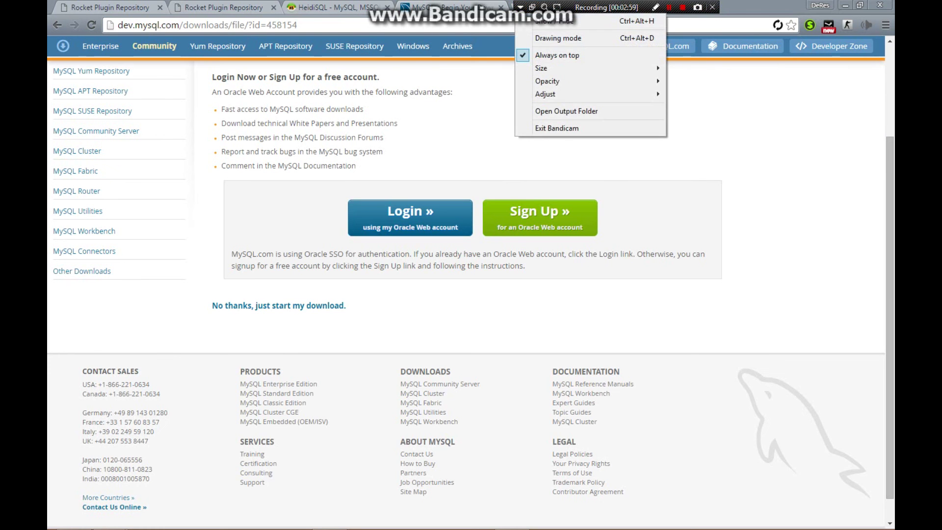
pyautogui.press('Escape')
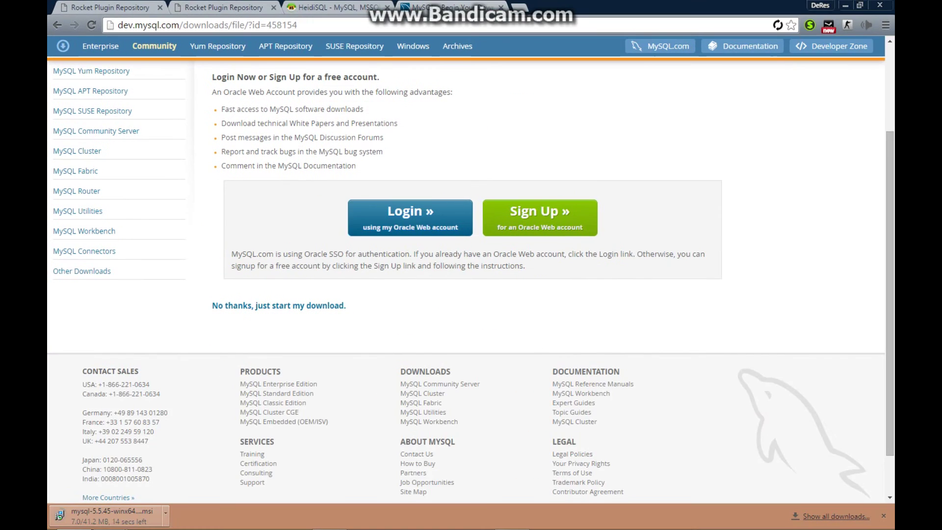
pyautogui.press('super+Down')
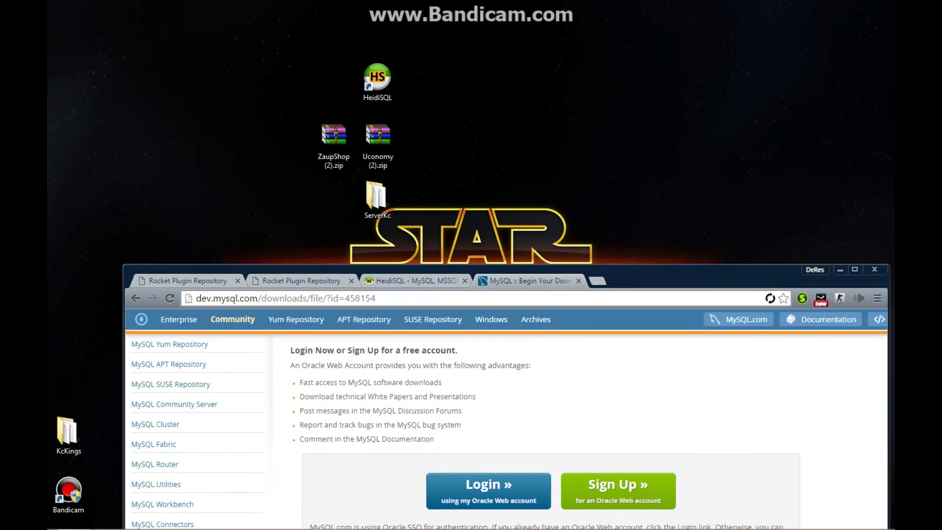
pyautogui.press('super+Down')
# - Open Rocket\Plugins\ZaupShop\ZaupShop.configuration.xml in Notepad++ via Edit with Notepad++
pyautogui.doubleClick(376, 196)
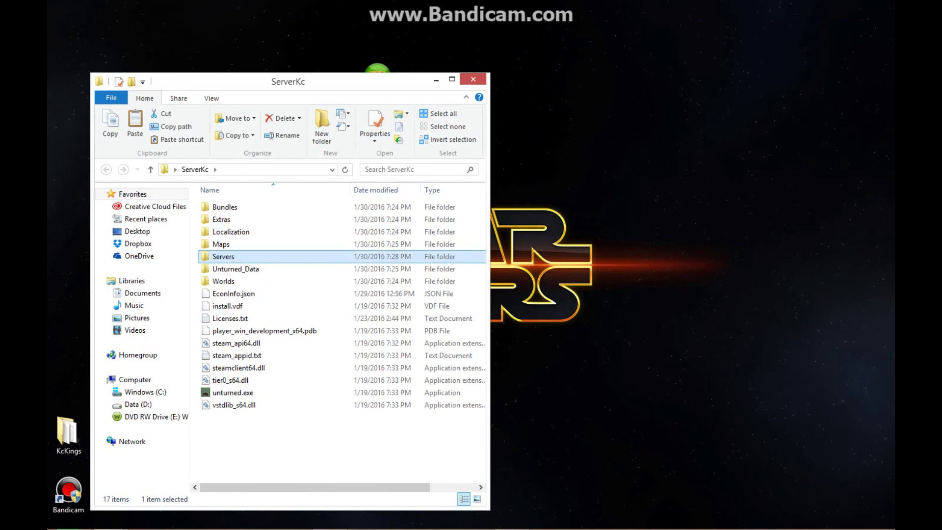
pyautogui.doubleClick(267, 255)
pyautogui.doubleClick(236, 207)
pyautogui.doubleClick(223, 232)
pyautogui.doubleClick(224, 231)
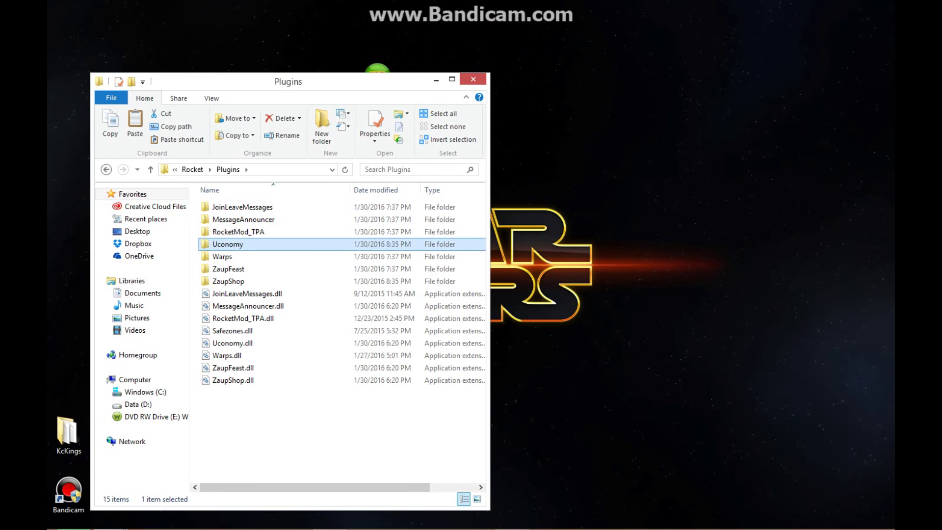
pyautogui.click(228, 281)
pyautogui.doubleClick(228, 281)
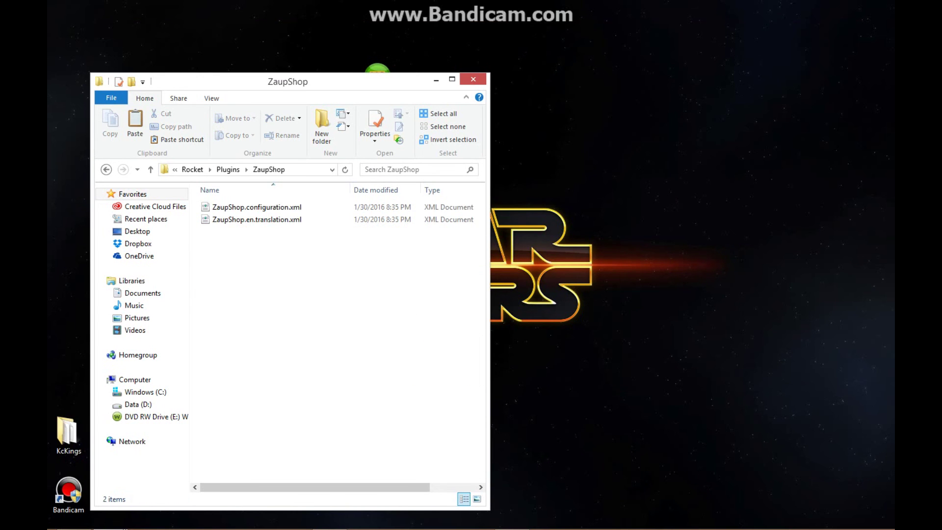
pyautogui.rightClick(261, 206)
pyautogui.click(314, 239)
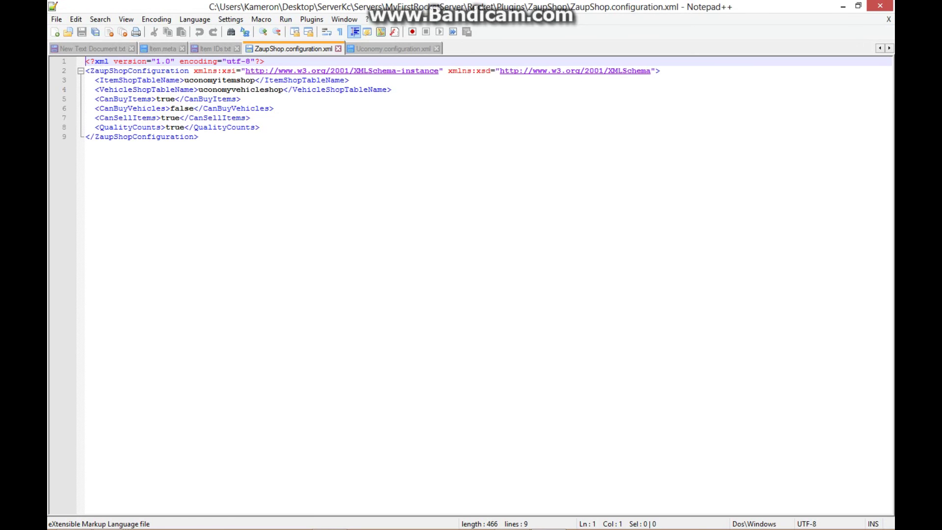
# - Review the CanBuyVehicles, CanBuyItems and CanSellItems settings, then go back up to Rocket's Plugins folder
pyautogui.click(95, 108)
pyautogui.moveTo(95, 108); pyautogui.dragTo(137, 108)
pyautogui.click(241, 99)
pyautogui.click(251, 117)
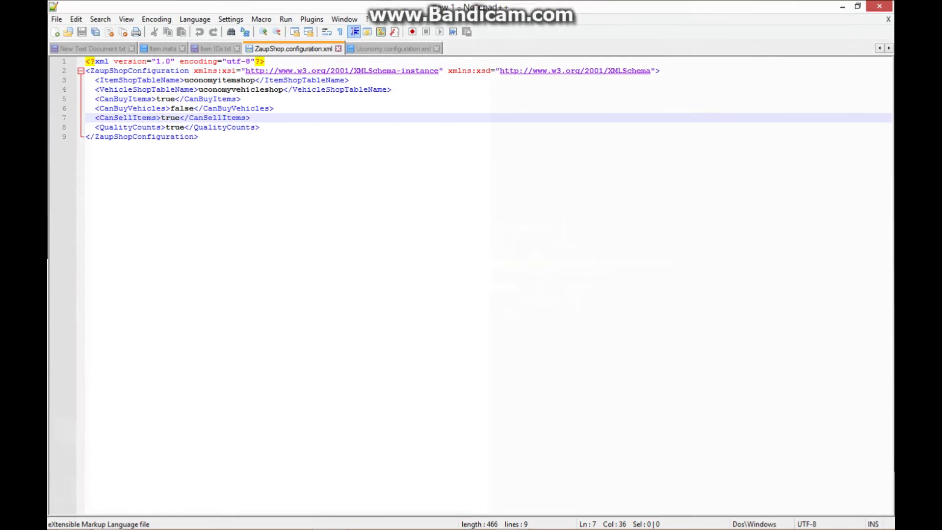
pyautogui.hotkey('alt', 'F4')
pyautogui.press('BackSpace')
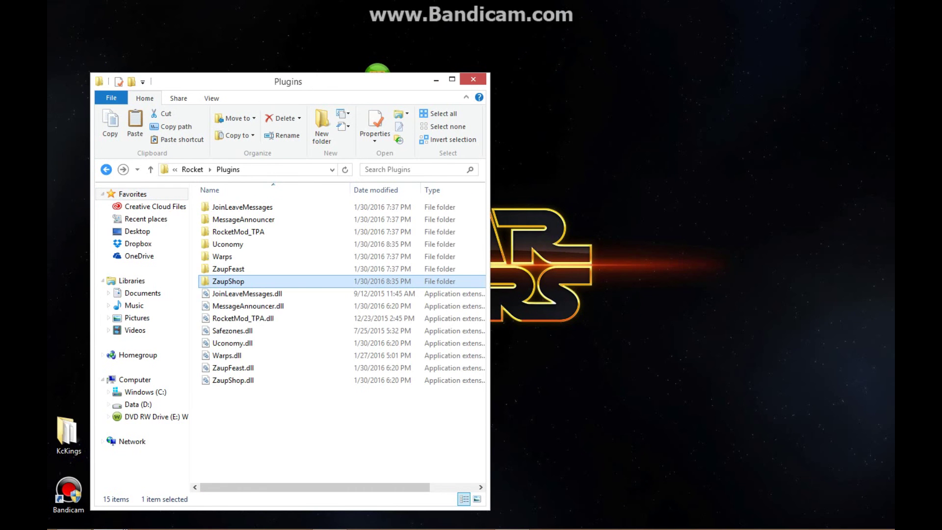
# - Open the Uconomy folder and edit Uconomy.configuration.xml with Notepad++
pyautogui.doubleClick(230, 244)
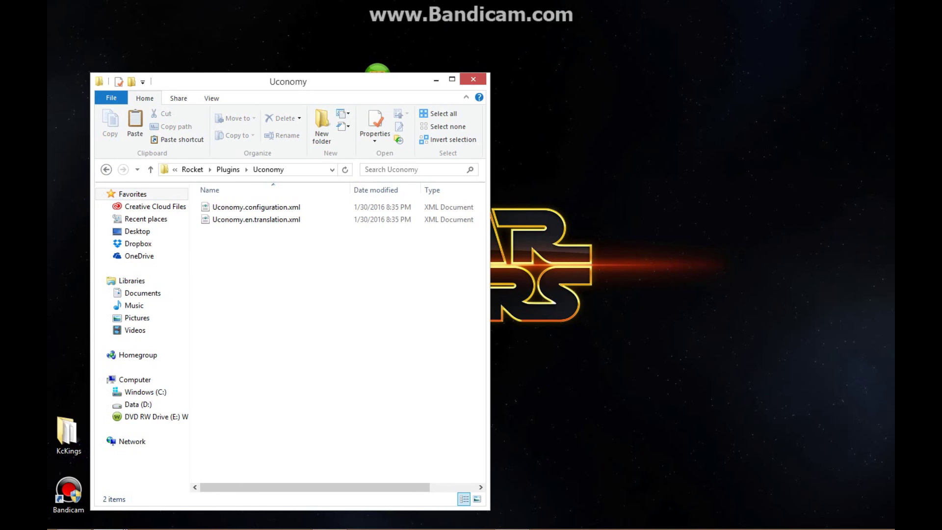
pyautogui.rightClick(246, 208)
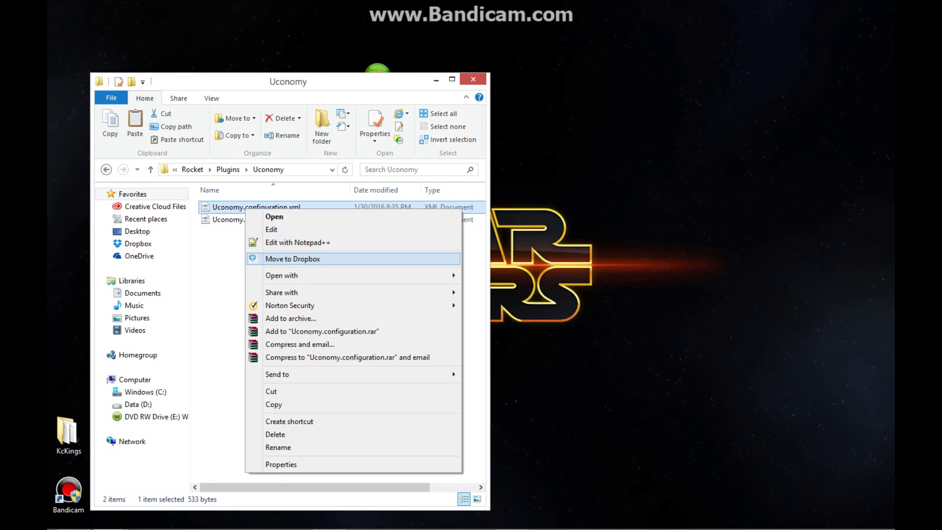
pyautogui.click(298, 242)
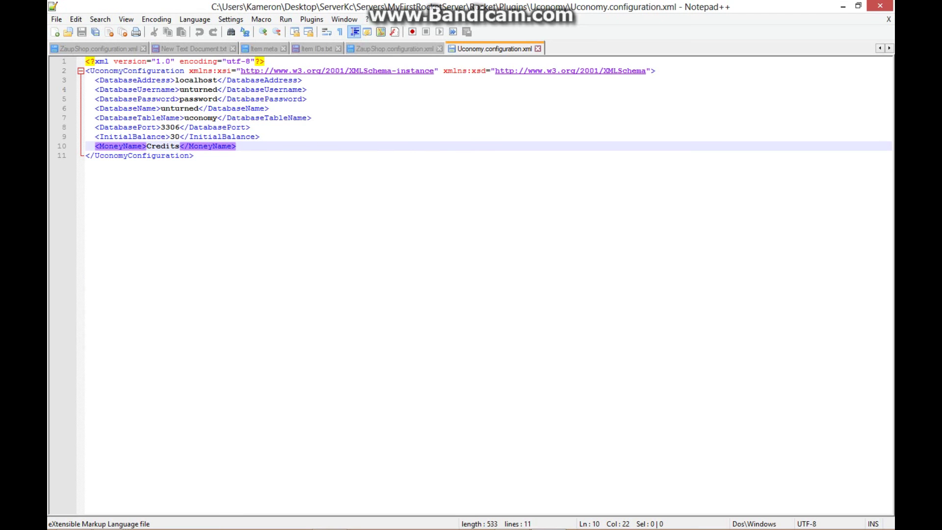
# - Change the DatabaseUsername value from unturned to root
pyautogui.click(197, 99)
pyautogui.click(197, 90)
pyautogui.click(245, 127)
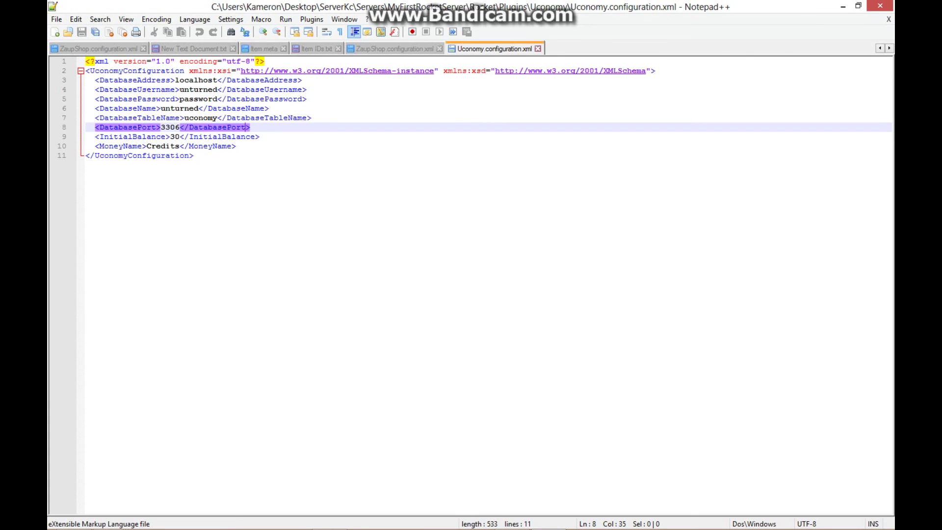
pyautogui.press('Down')
pyautogui.press('Down')
pyautogui.press('Down')
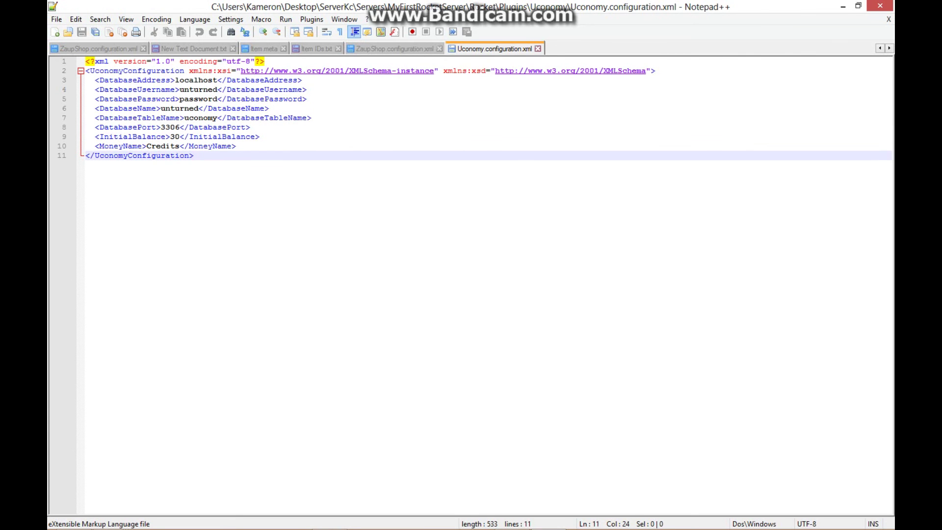
pyautogui.click(292, 90)
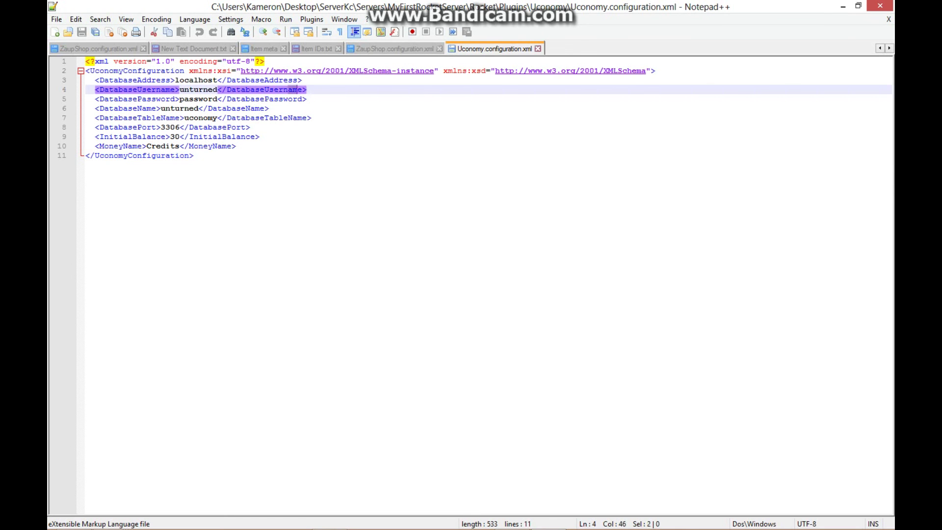
pyautogui.click(217, 90)
pyautogui.press('BackSpace')
pyautogui.press('BackSpace')
pyautogui.press('BackSpace')
pyautogui.press('BackSpace')
pyautogui.press('BackSpace')
pyautogui.press('BackSpace')
pyautogui.press('BackSpace')
pyautogui.press('BackSpace')
pyautogui.write('root')
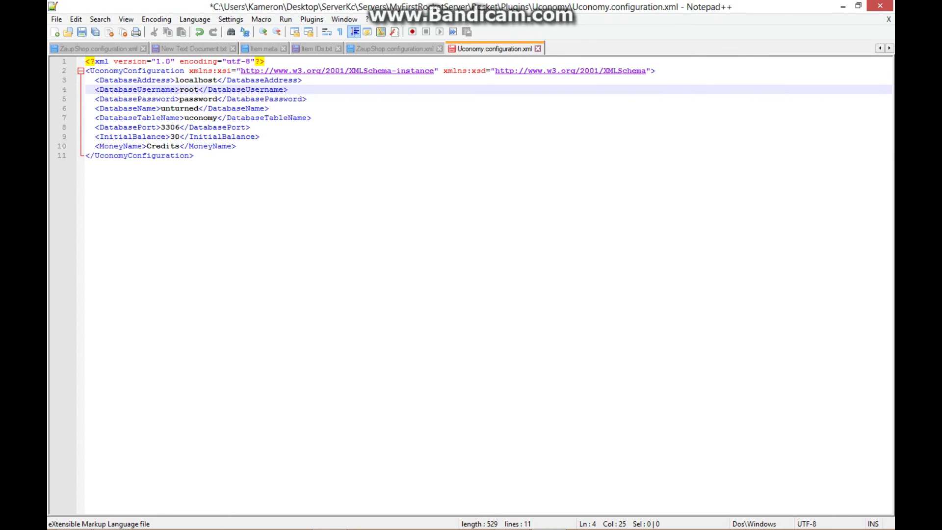
# - Replace the DatabasePassword value with the database password
pyautogui.moveTo(217, 99); pyautogui.dragTo(180, 99)
pyautogui.press('BackSpace')
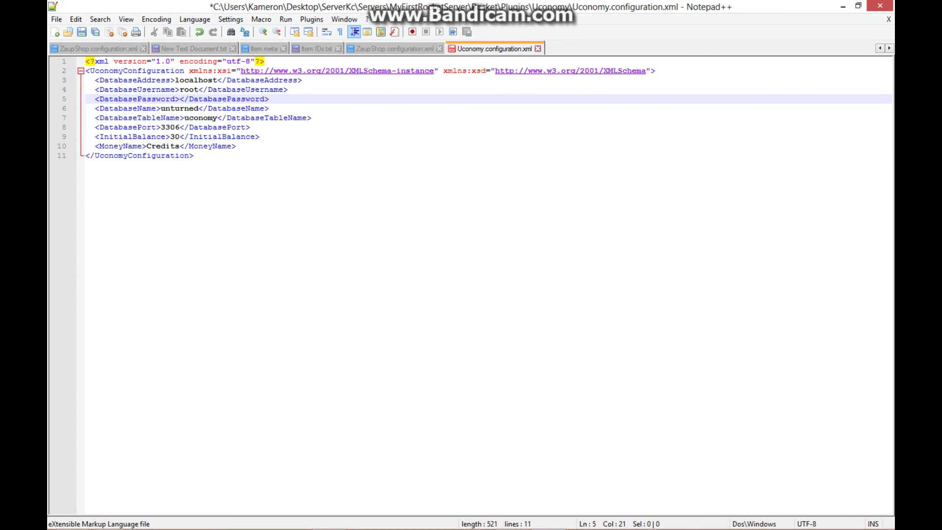
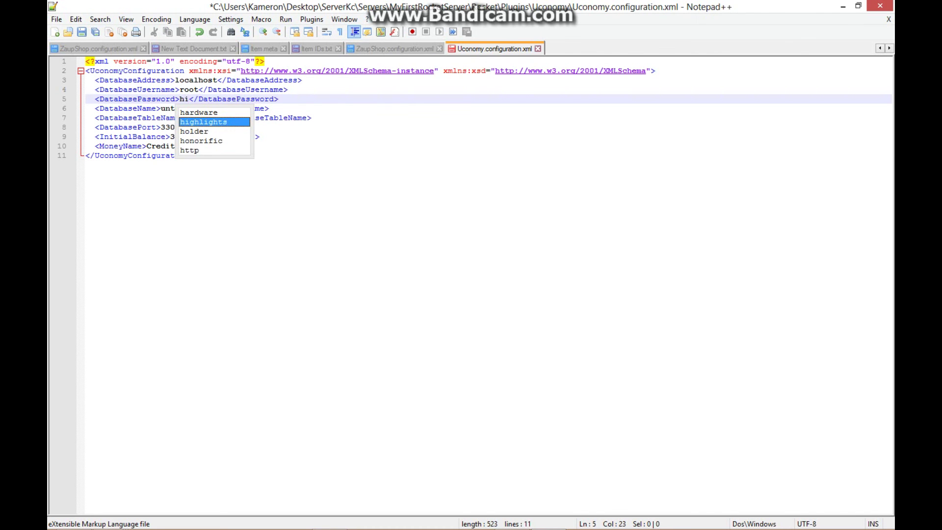
pyautogui.press('Escape')
pyautogui.click(311, 118)
# - Rename the currency from Credits to money and set InitialBalance to 200
pyautogui.click(180, 146)
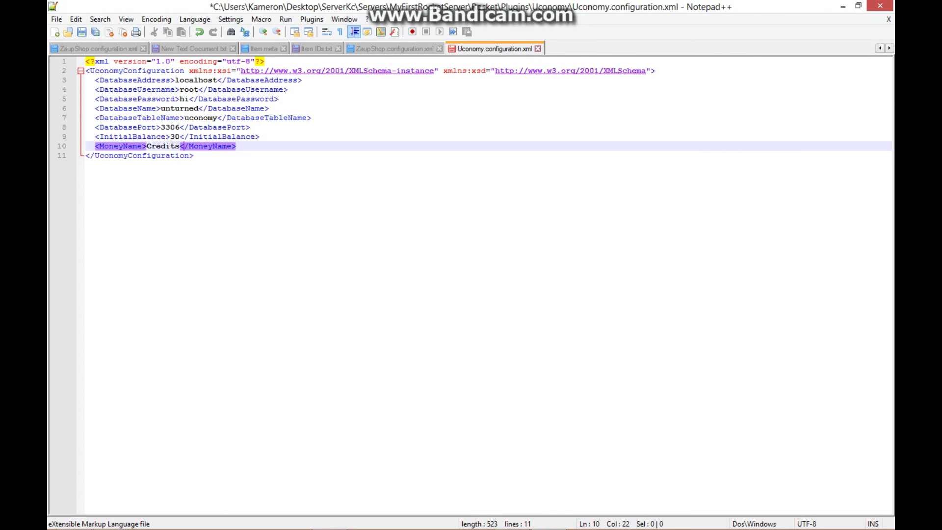
pyautogui.moveTo(179, 146); pyautogui.dragTo(147, 146)
pyautogui.write('money')
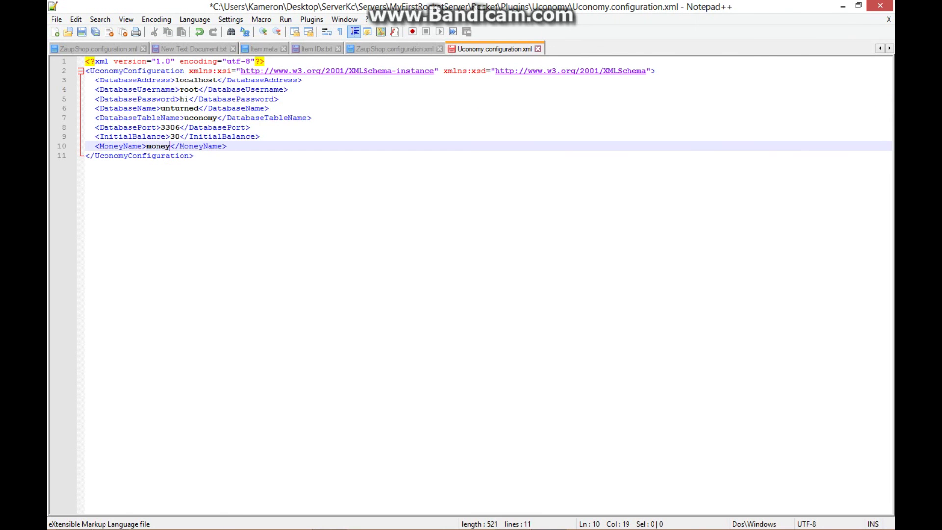
pyautogui.press('Up')
pyautogui.press('Delete')
pyautogui.press('Delete')
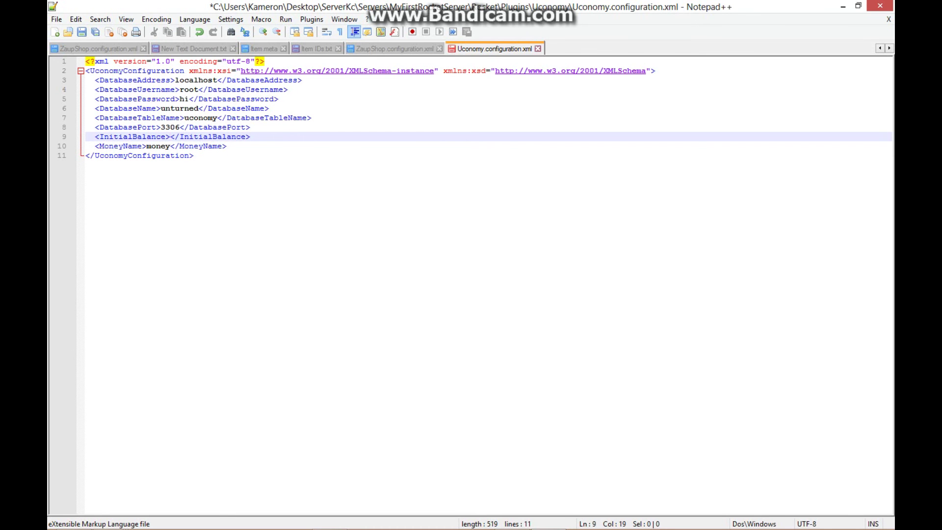
pyautogui.write('200')
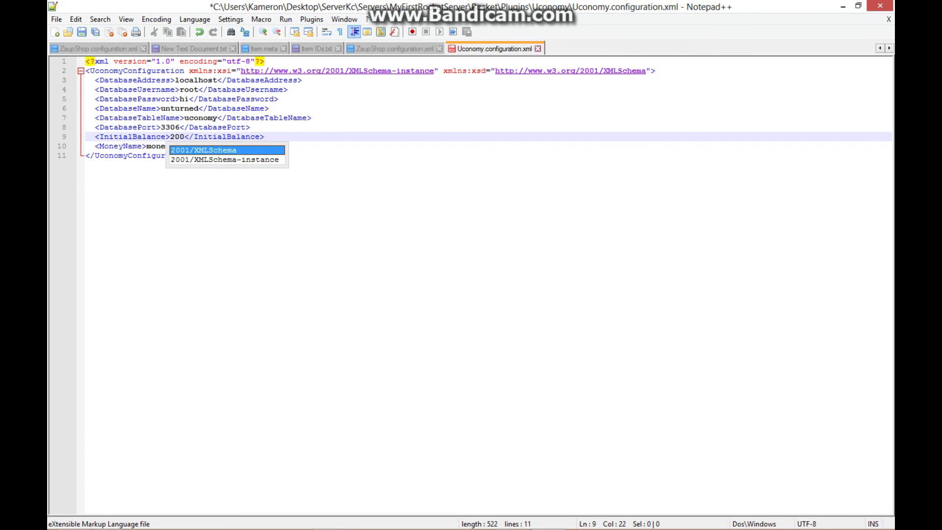
pyautogui.click(302, 117)
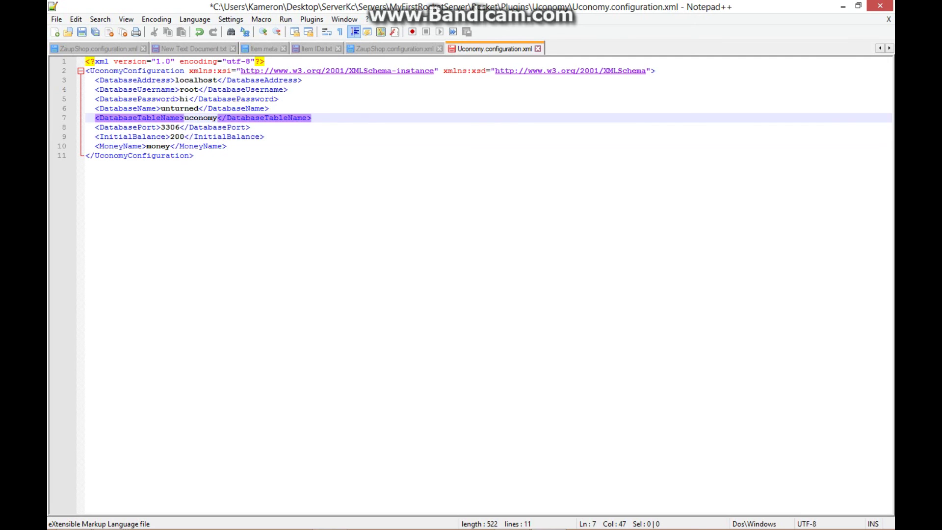
# - Undo an accidental move of the DatabaseTableName and DatabasePort lines, then save and close
pyautogui.click(202, 118)
pyautogui.moveTo(250, 127); pyautogui.dragTo(114, 109)
pyautogui.click(304, 117)
pyautogui.click(198, 80)
pyautogui.click(285, 118)
pyautogui.moveTo(85, 118); pyautogui.dragTo(250, 127)
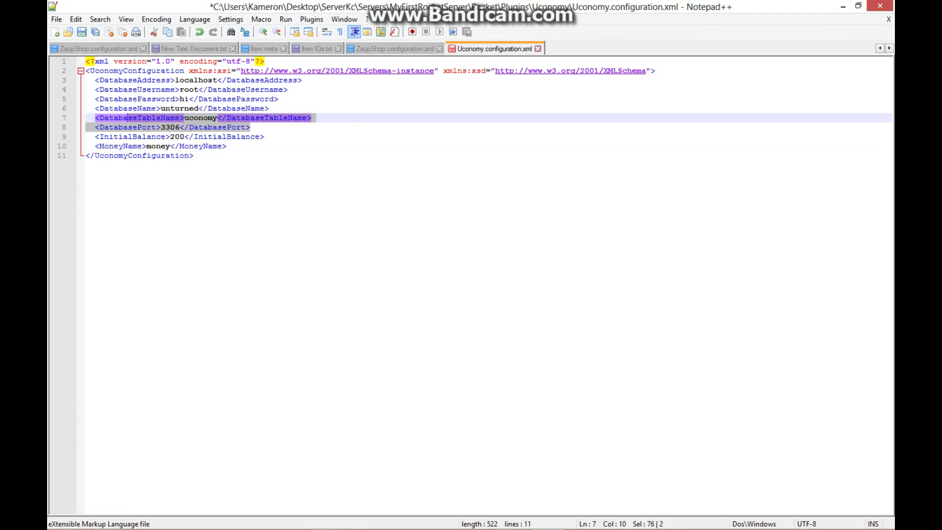
pyautogui.moveTo(171, 127); pyautogui.dragTo(278, 99)
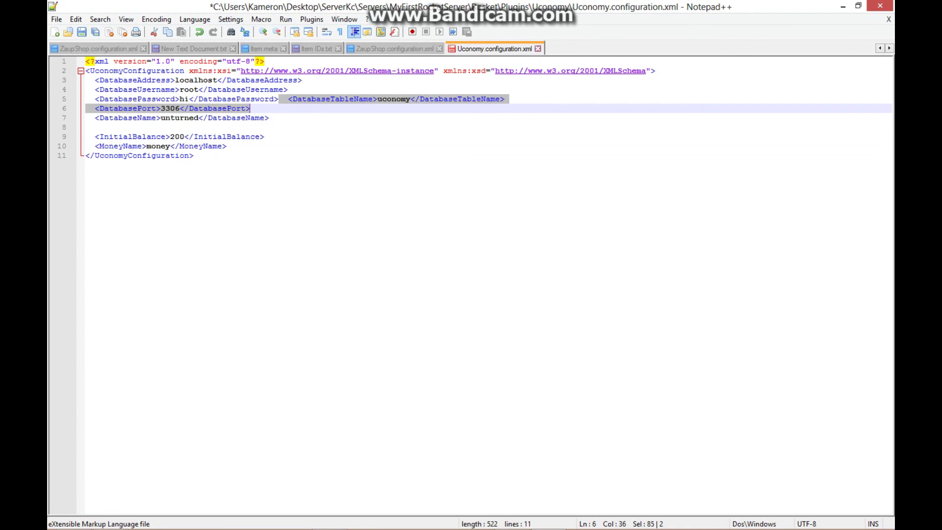
pyautogui.hotkey('ctrl', 'z')
pyautogui.click(82, 31)
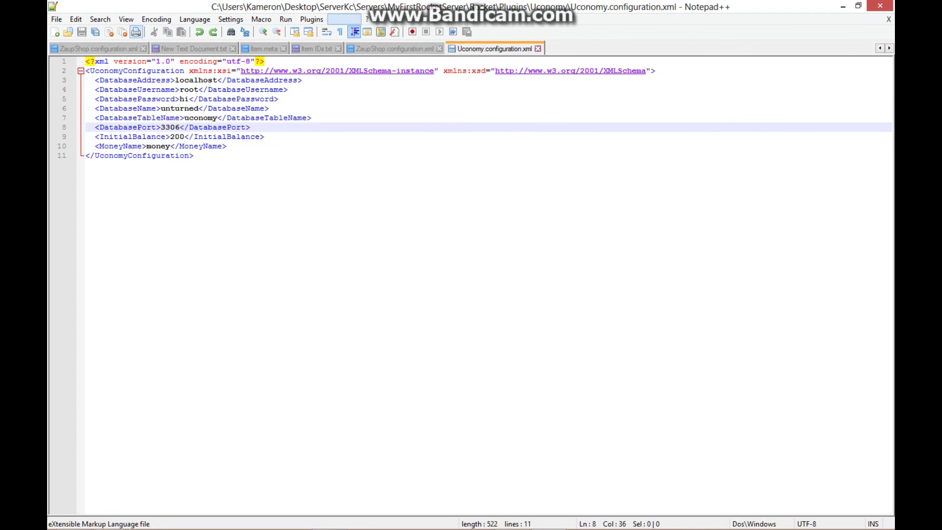
pyautogui.hotkey('alt', 'F4')
pyautogui.hotkey('alt', 'F4')
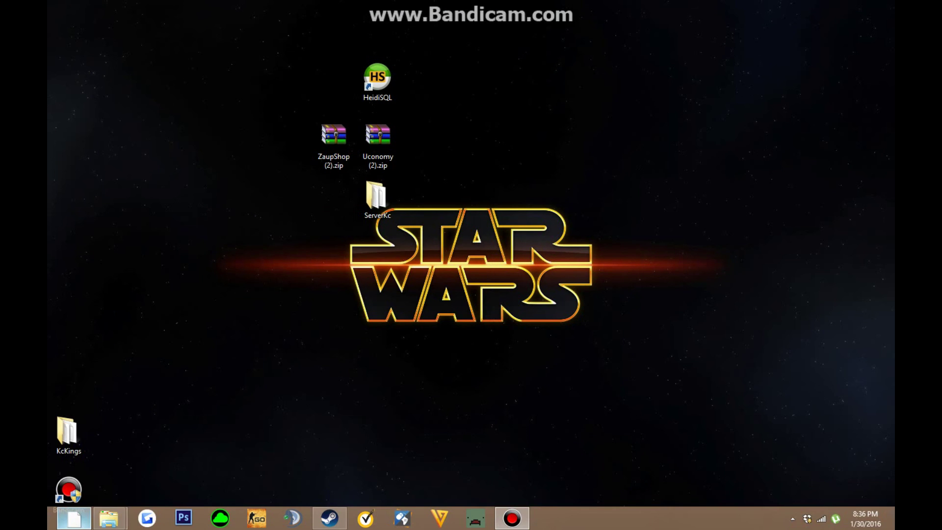
# - Check Chrome's MySQL download page, then minimize it to reveal the MySQL setup wizard
pyautogui.hotkey('alt', 'Tab')
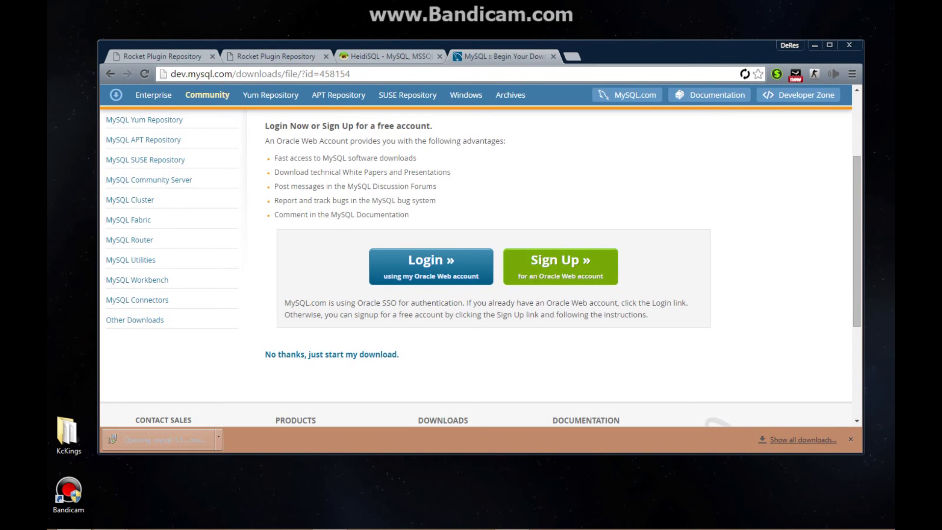
pyautogui.click(814, 45)
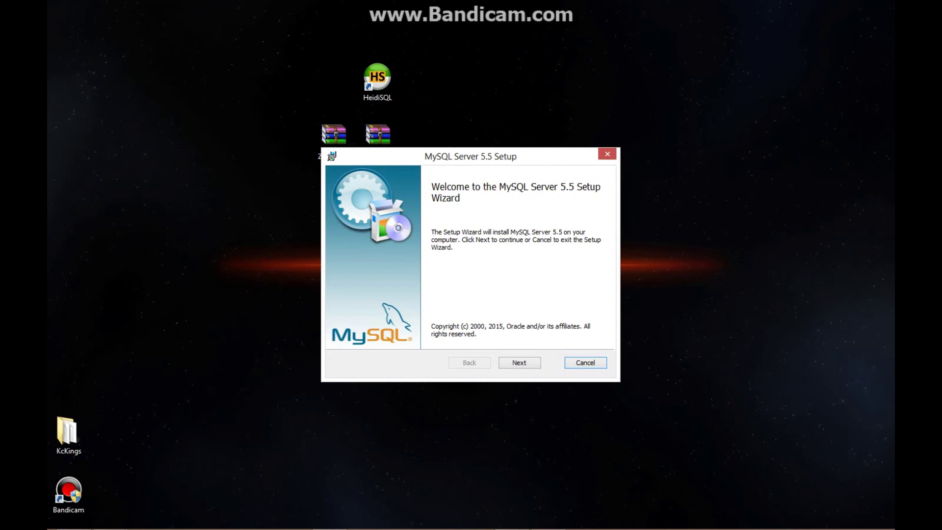
# - Accept the MySQL Server 5.5 licence agreement
pyautogui.hotkey('alt', 'n')
pyautogui.hotkey('alt', 'b')
pyautogui.hotkey('alt', 'n')
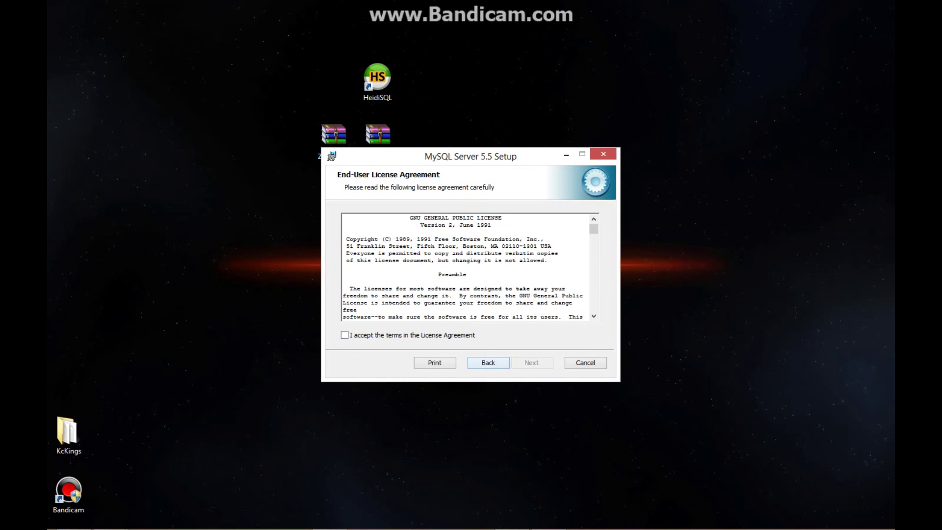
pyautogui.hotkey('alt', 'a')
pyautogui.moveTo(594, 229); pyautogui.dragTo(593, 306)
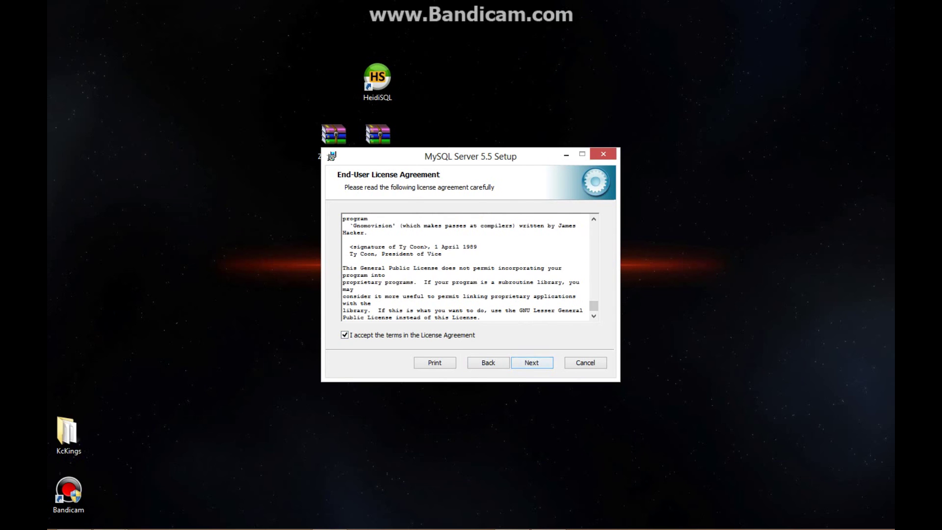
# - Choose the Typical setup and install MySQL Server 5.5, skipping the Enterprise pages
pyautogui.hotkey('alt', 'n')
pyautogui.press('Return')
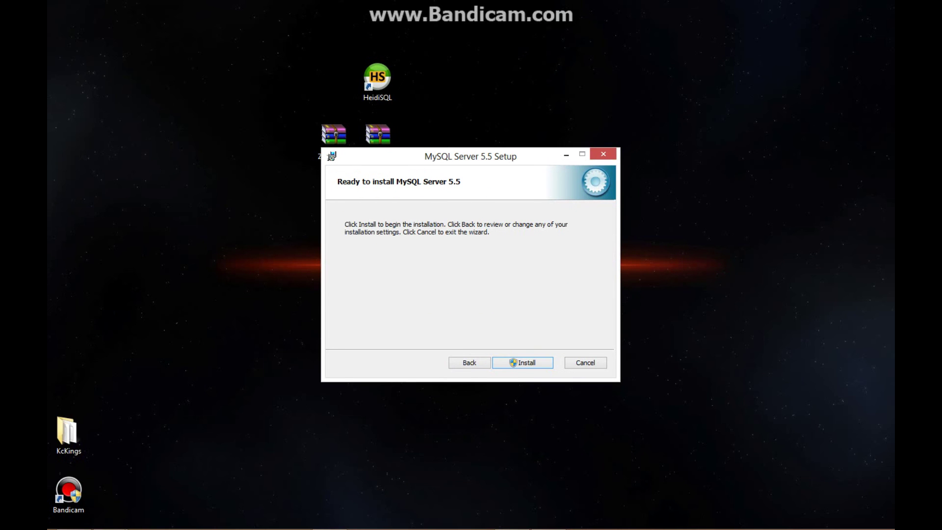
pyautogui.press('Return')
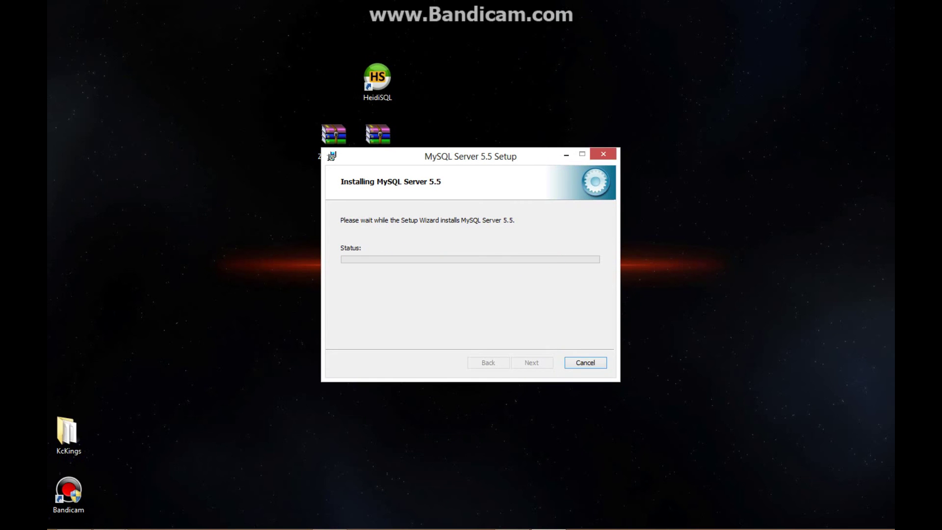
pyautogui.press('Return')
pyautogui.press('Return')
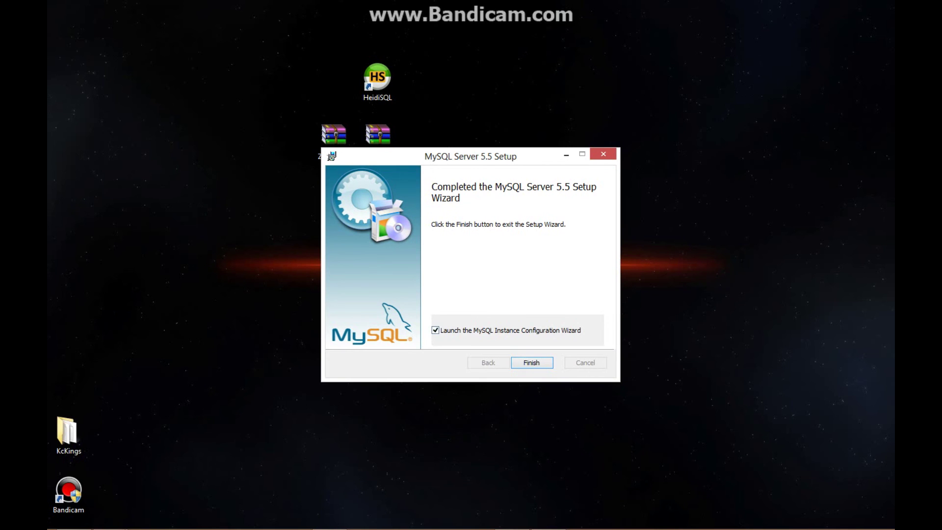
# - Launch the instance configuration wizard and choose Detailed Configuration for a Server Machine
pyautogui.press('Return')
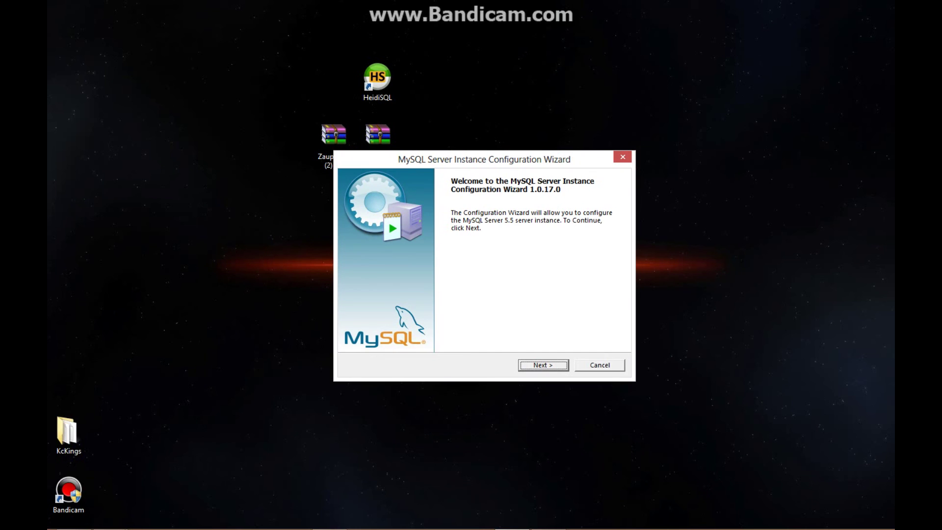
pyautogui.press('Return')
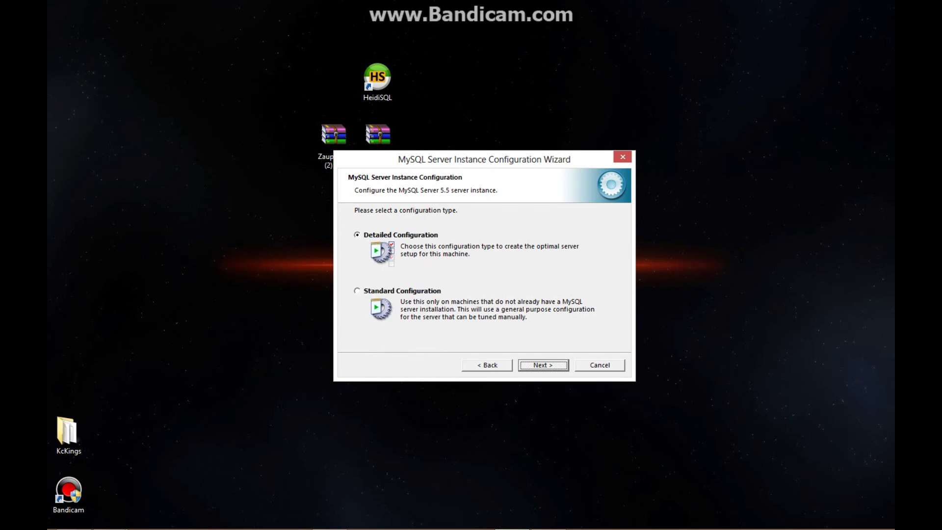
pyautogui.press('Return')
pyautogui.click(357, 268)
# - Accept the default database usage, connections, networking and Windows service settings
pyautogui.press('Return')
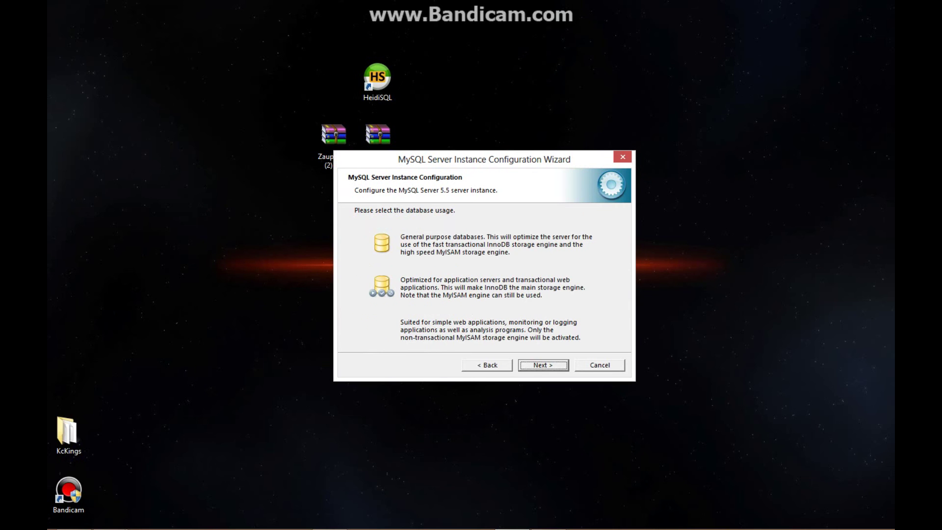
pyautogui.press('Return')
pyautogui.press('Return')
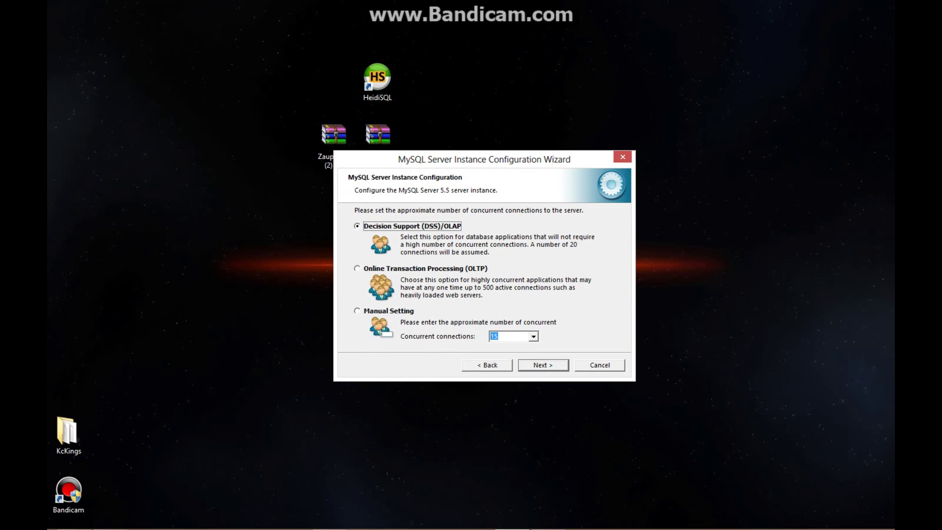
pyautogui.press('Return')
pyautogui.press('Return')
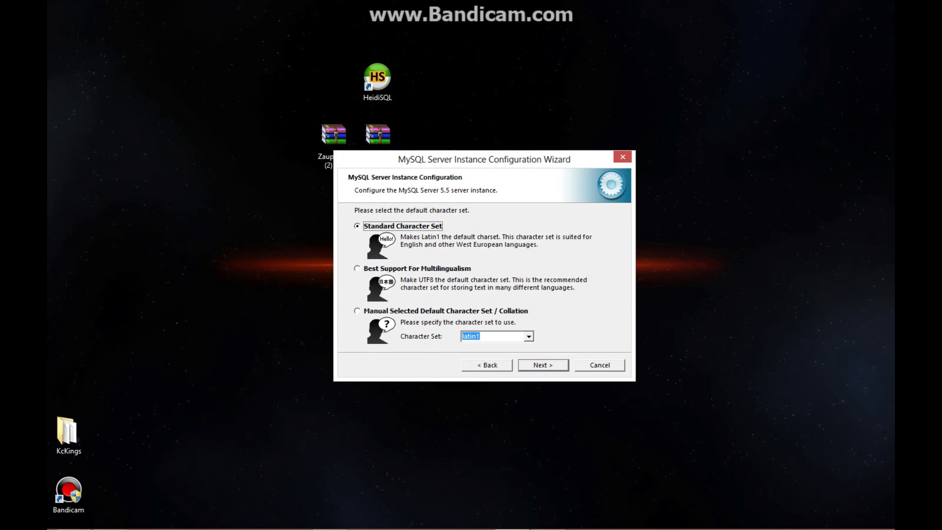
pyautogui.press('Return')
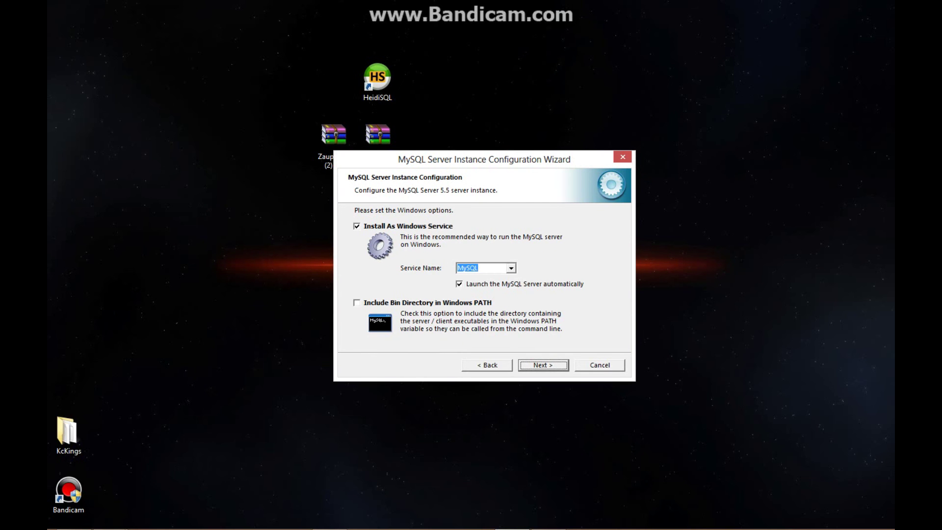
pyautogui.press('Return')
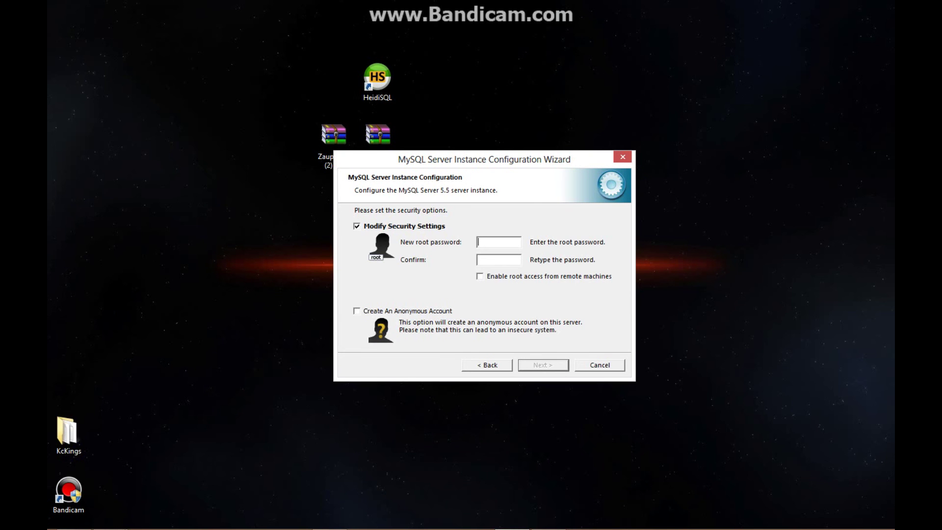
pyautogui.moveTo(484, 159); pyautogui.dragTo(642, 103)
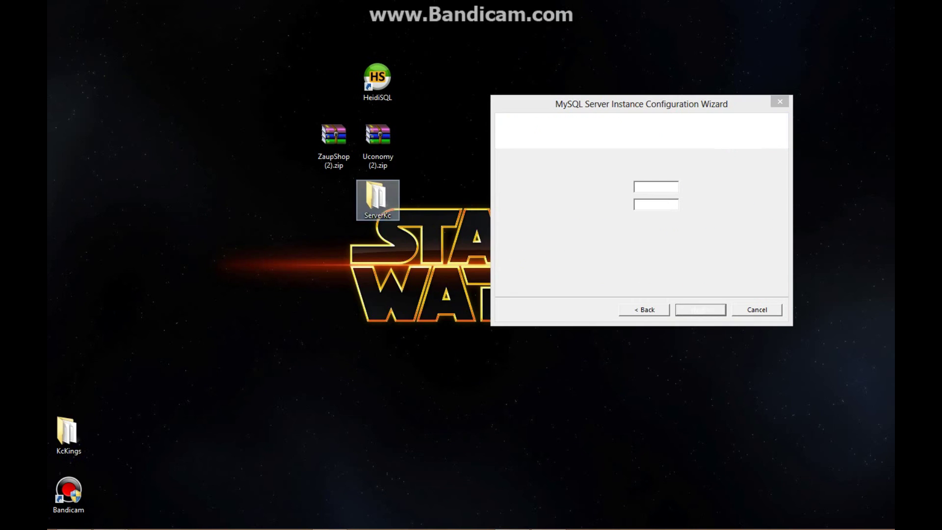
# - Browse to ServerKc > Servers > MyFirstRocketServer > Rocket > Plugins > Uconomy and edit Uconomy.configuration.xml in Notepad++
pyautogui.doubleClick(376, 196)
pyautogui.doubleClick(239, 272)
pyautogui.doubleClick(255, 223)
pyautogui.doubleClick(238, 247)
pyautogui.doubleClick(239, 245)
pyautogui.rightClick(265, 222)
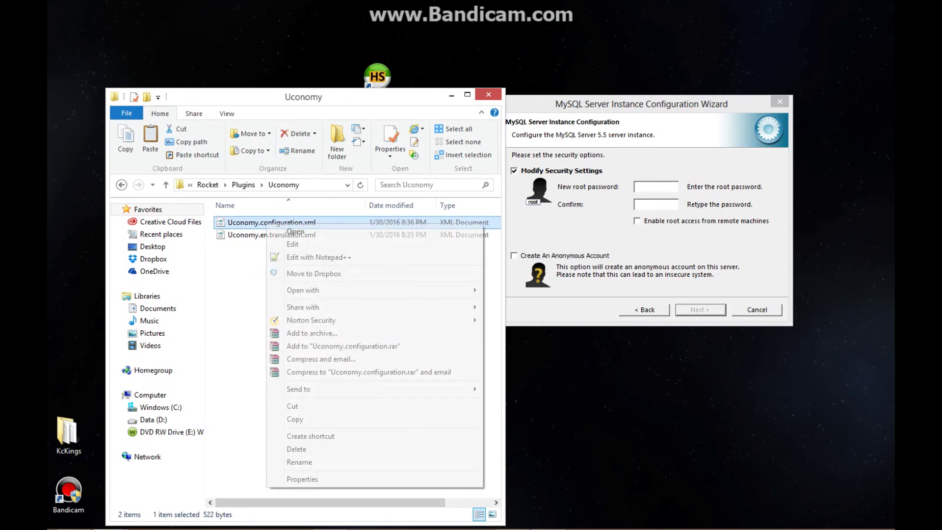
pyautogui.click(314, 257)
# - Read the saved database password, then close Notepad++
pyautogui.moveTo(269, 109); pyautogui.dragTo(109, 99)
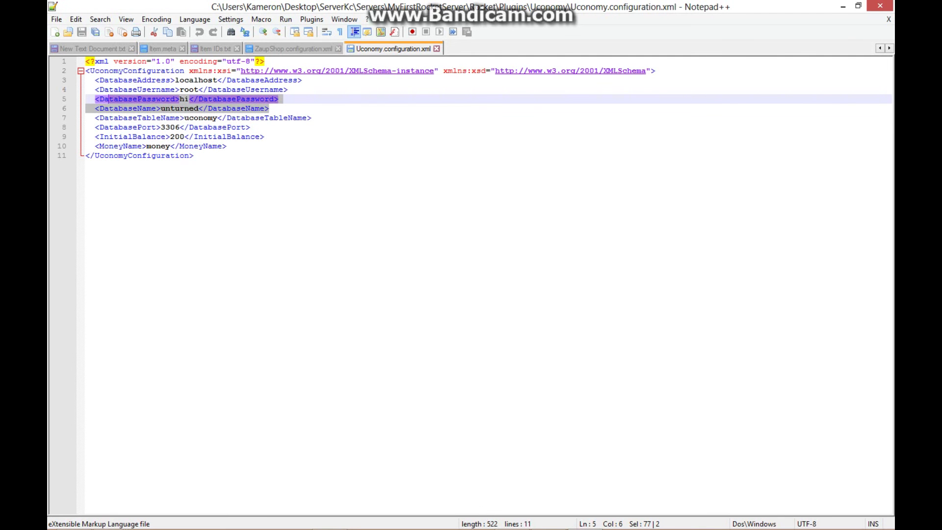
pyautogui.click(185, 99)
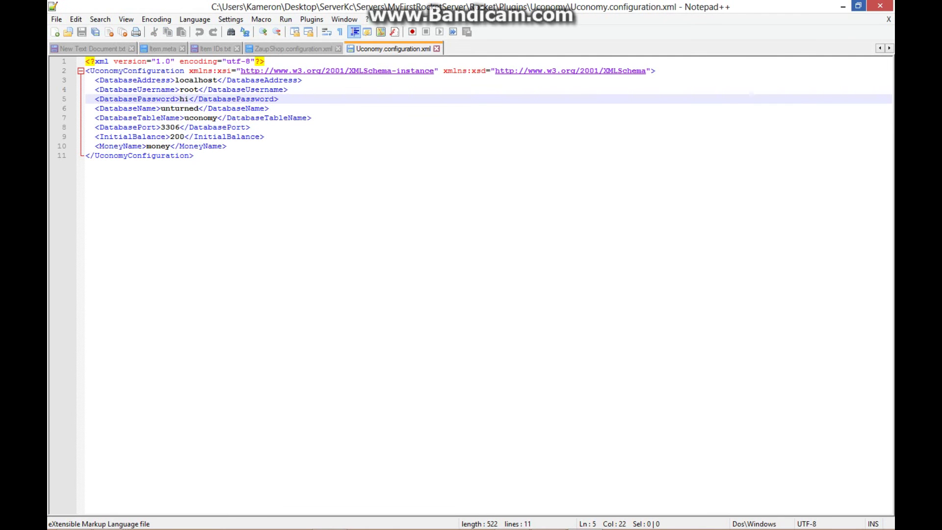
pyautogui.click(858, 6)
pyautogui.click(448, 43)
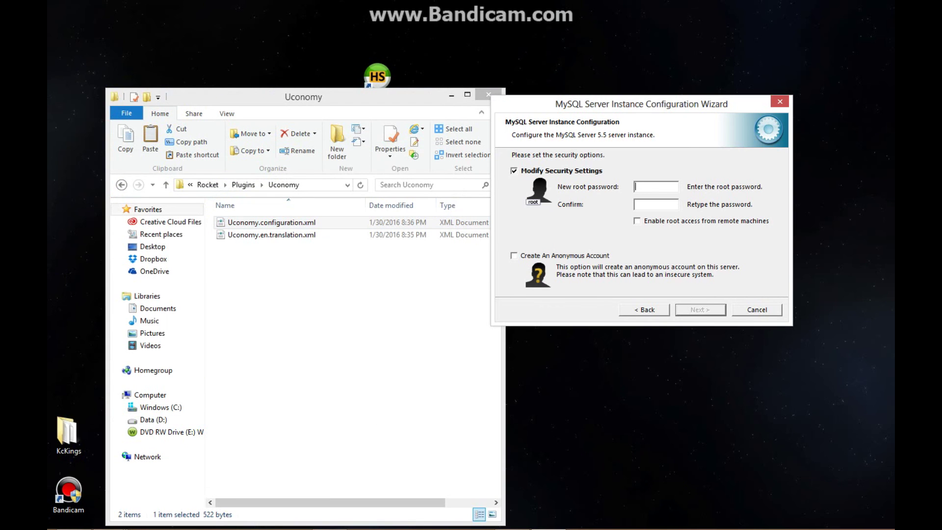
# - Enter the new root password and retype it in the confirmation field
pyautogui.write('**')
pyautogui.press('Tab')
pyautogui.write('**')
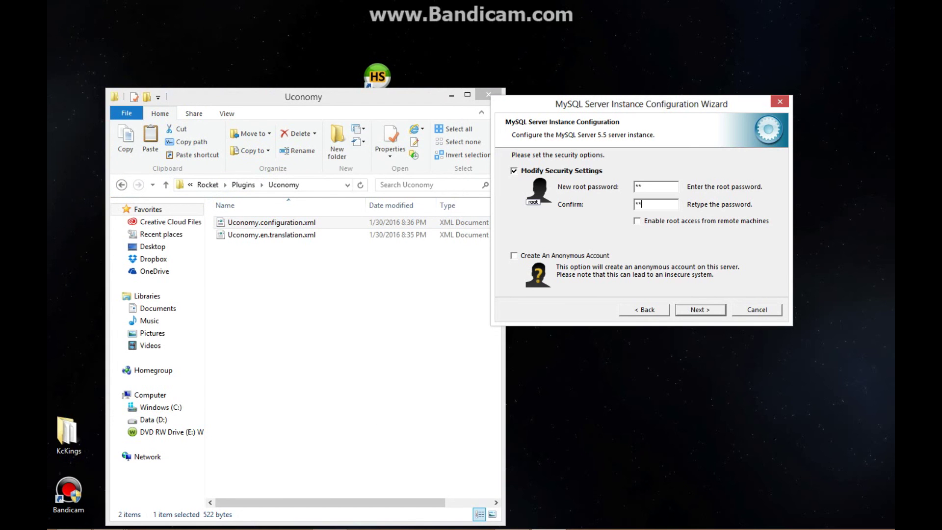